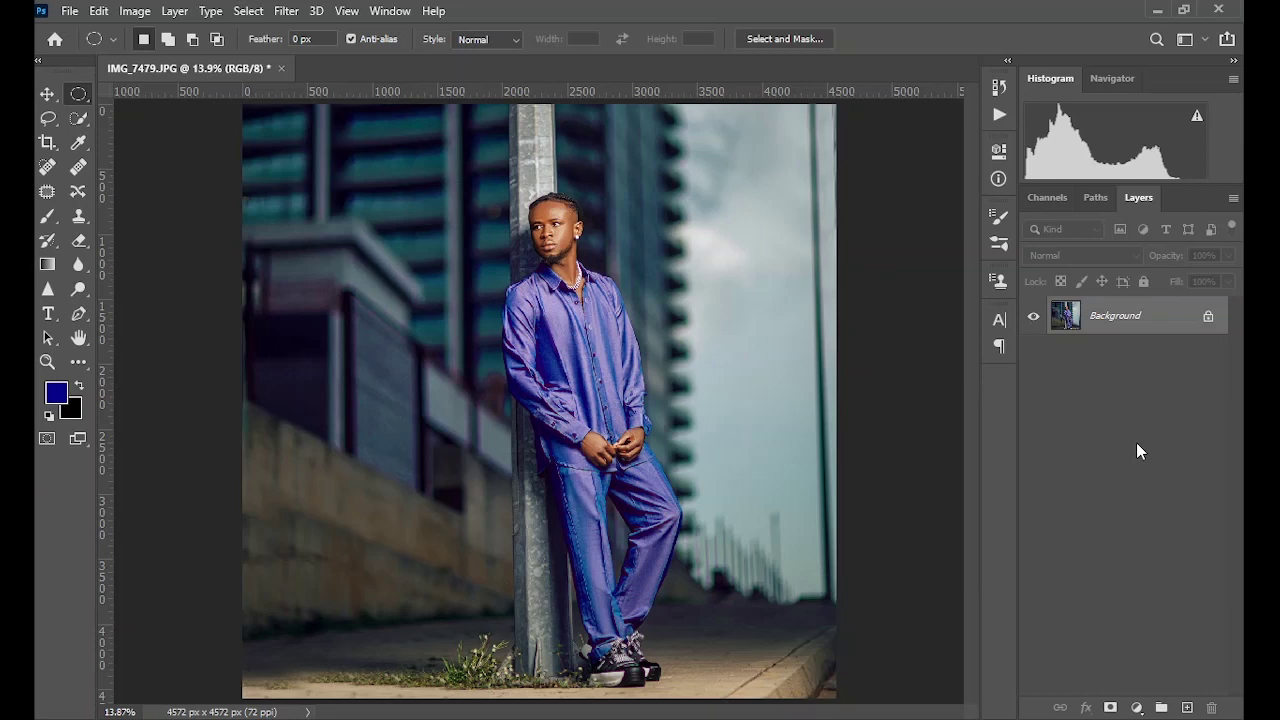
# Add a Hue/Saturation adjustment layer targeting Blues, sampled from the man's suit.
pyautogui.click(1136, 708)
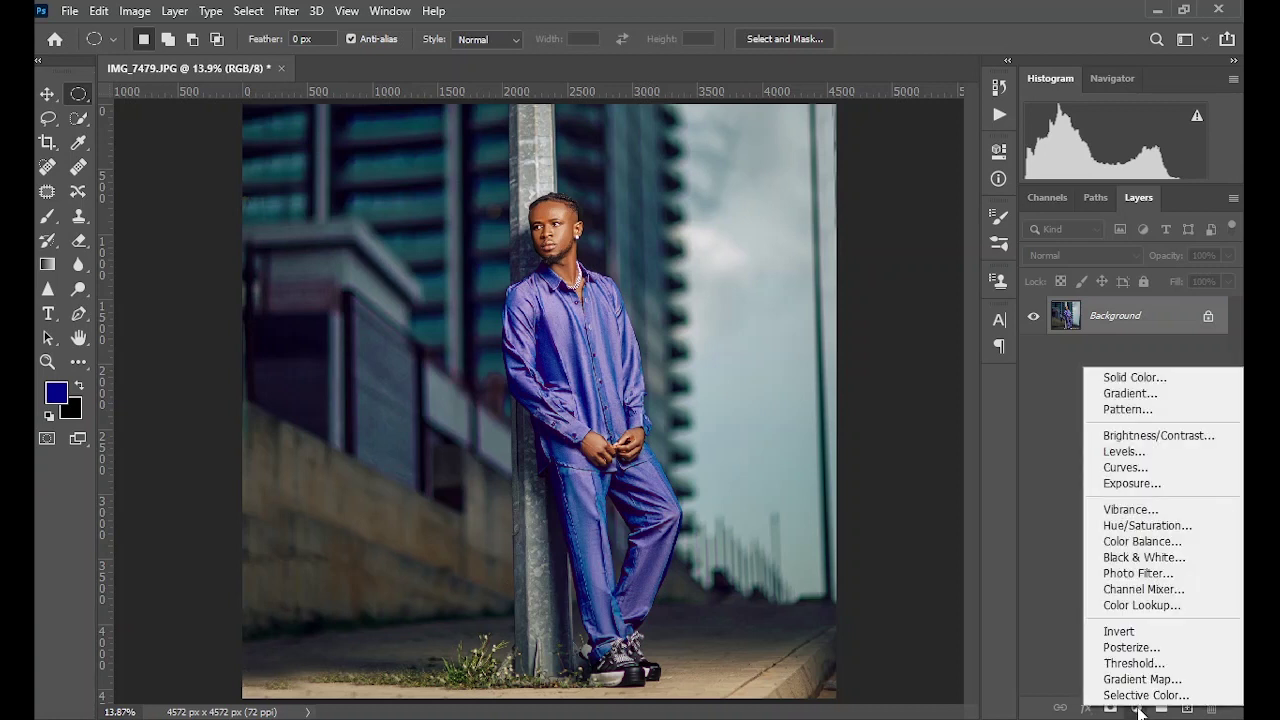
pyautogui.click(1148, 524)
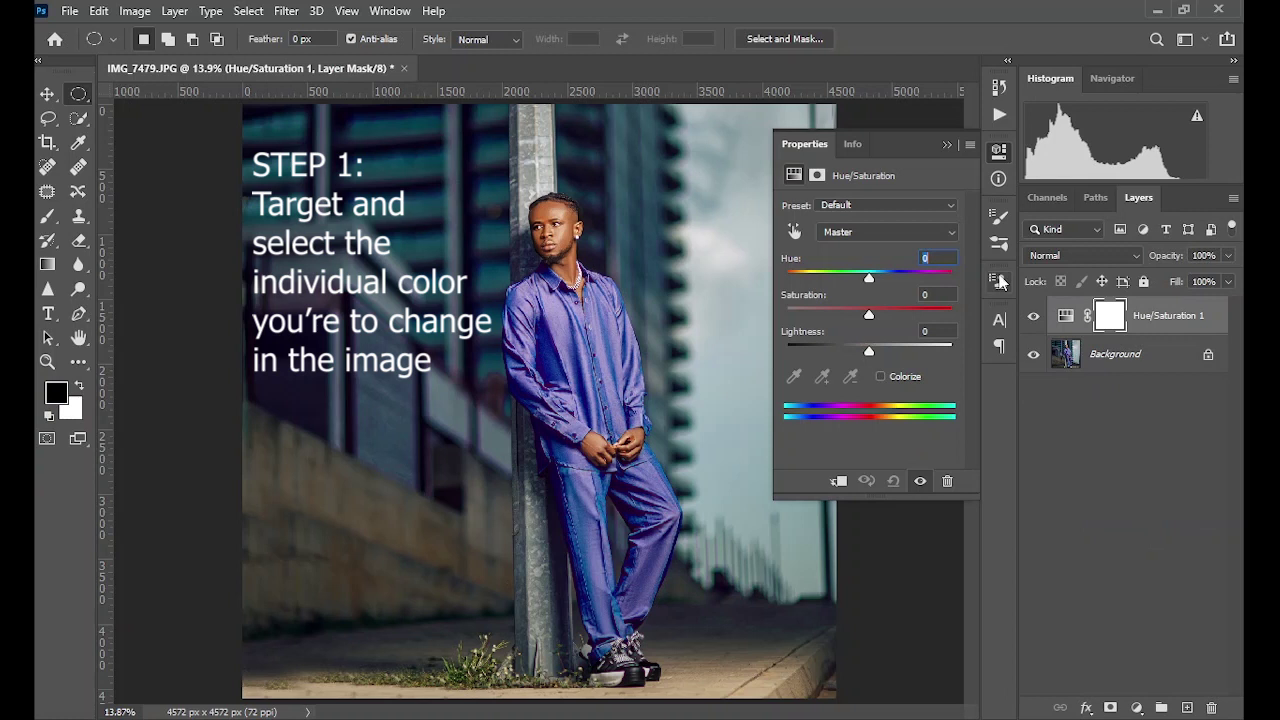
pyautogui.click(795, 233)
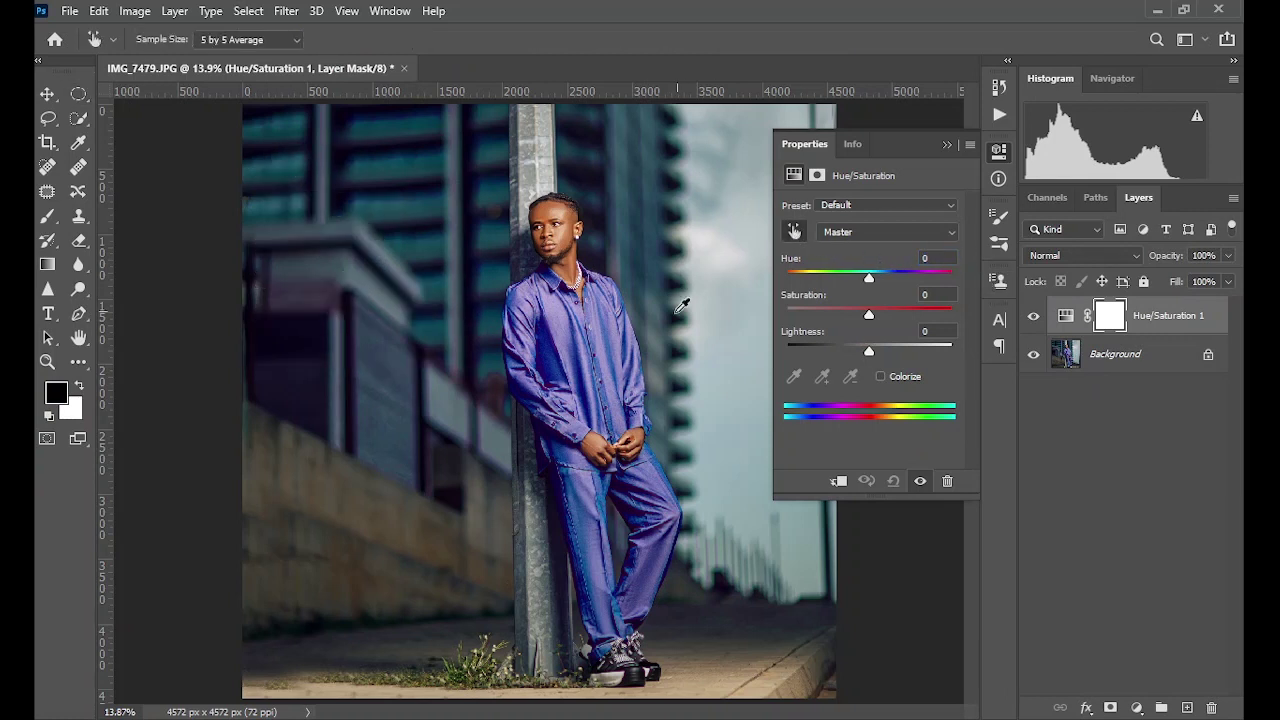
pyautogui.click(561, 318)
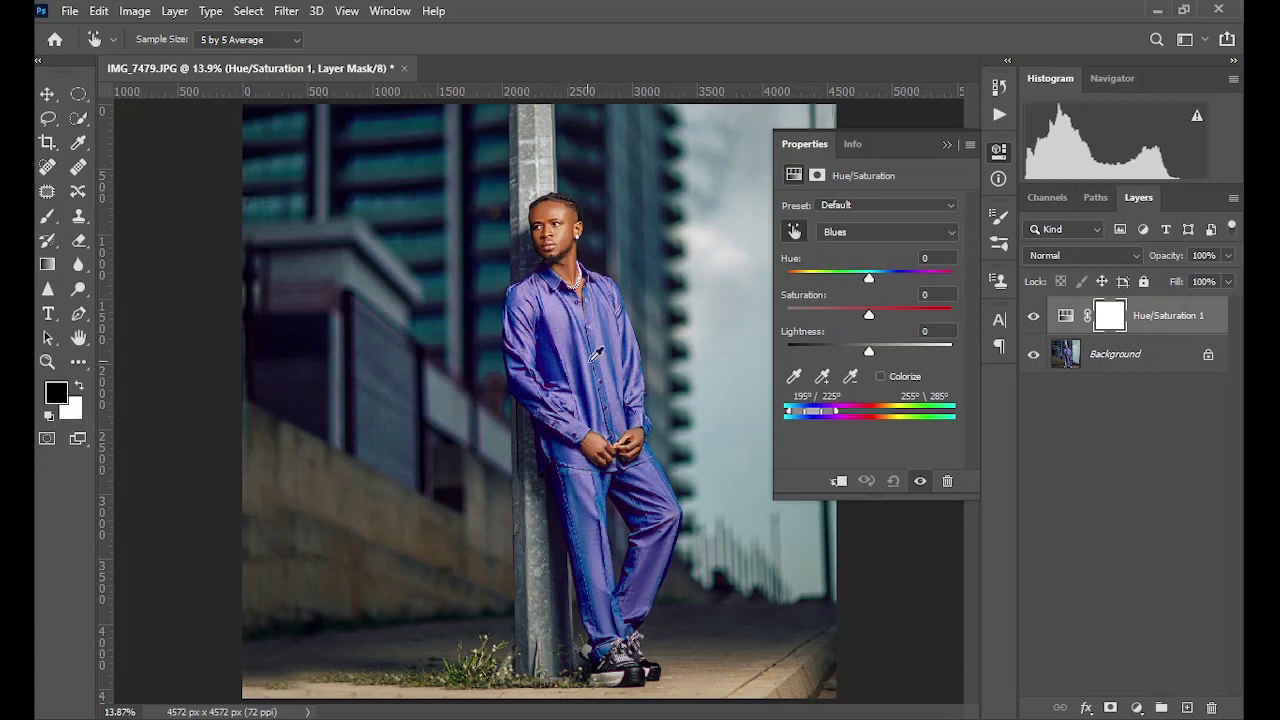
pyautogui.click(850, 231)
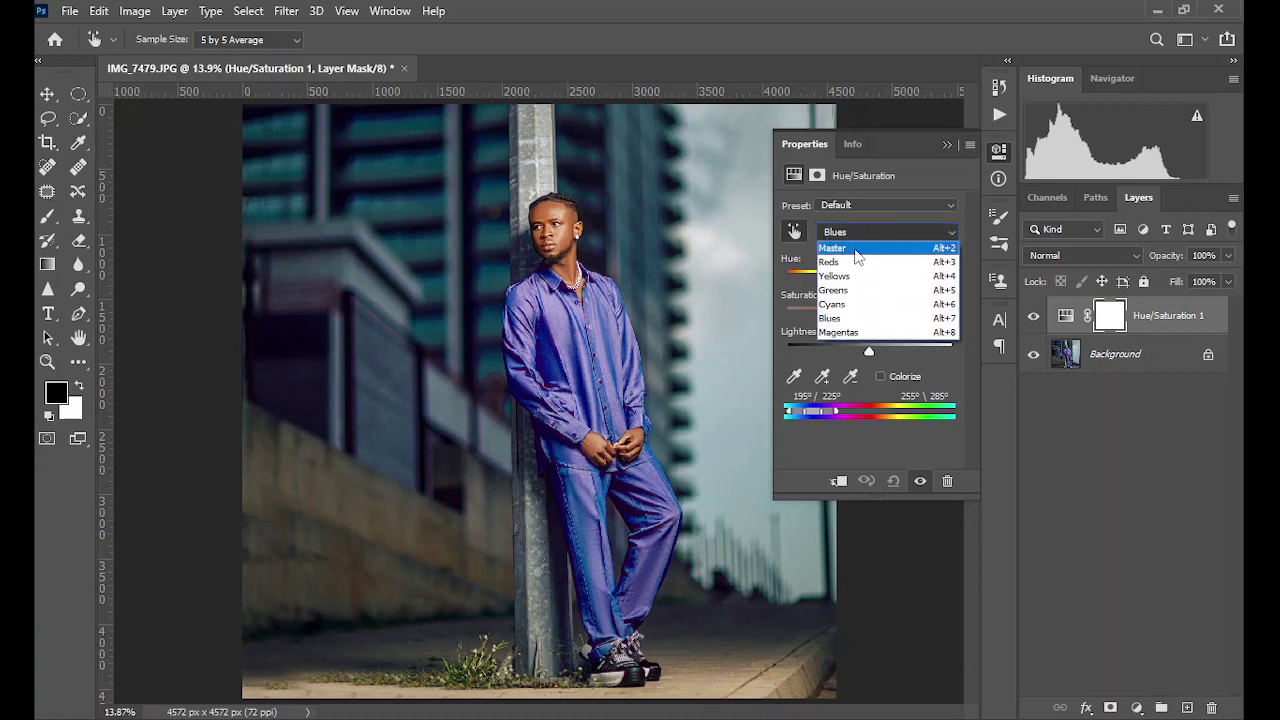
pyautogui.click(855, 248)
pyautogui.press('m')
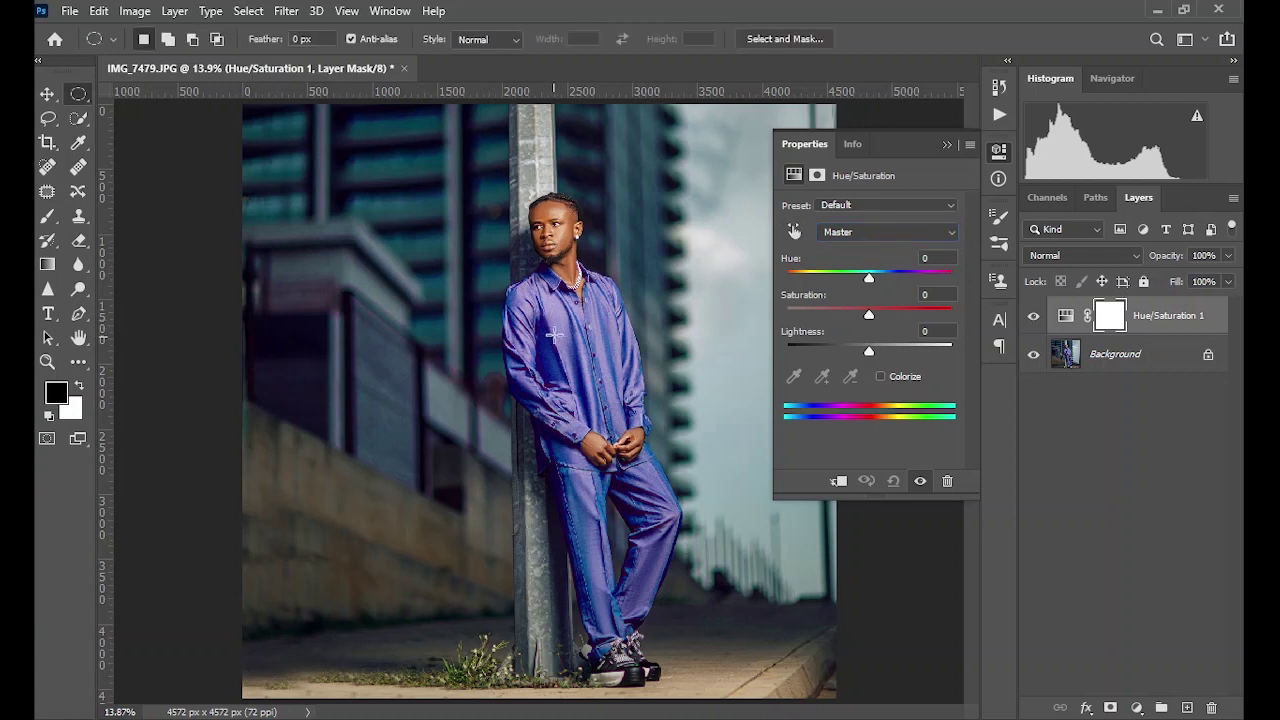
pyautogui.click(794, 231)
pyautogui.click(550, 316)
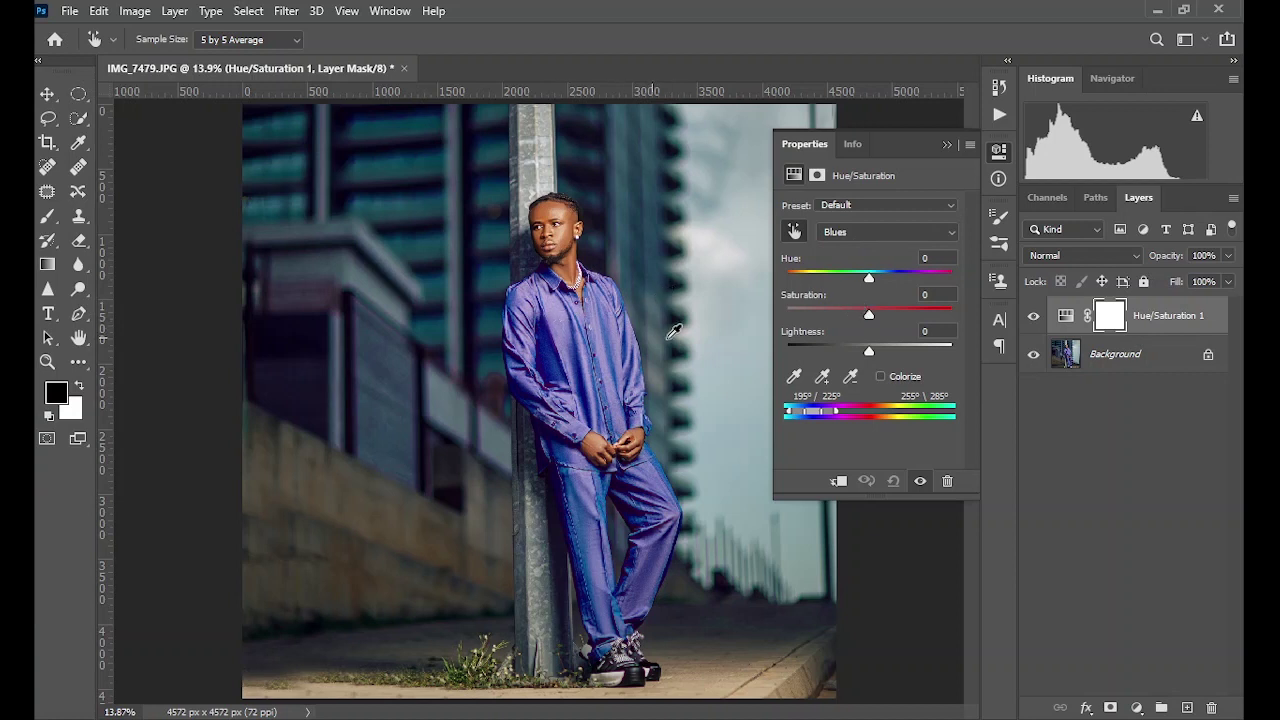
# After a +100 saturation test, set the Blues to hue -13 and saturation +26.
pyautogui.moveTo(903, 318); pyautogui.dragTo(968, 325)
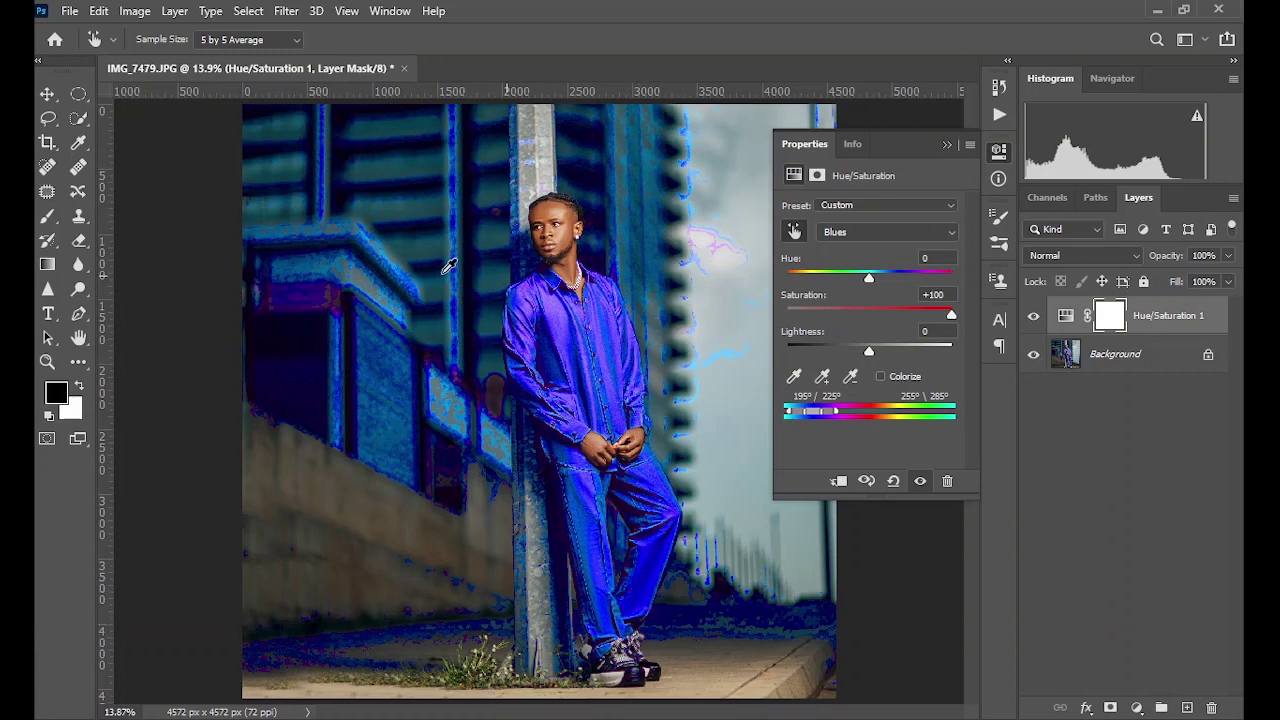
pyautogui.click(935, 294)
pyautogui.write('0')
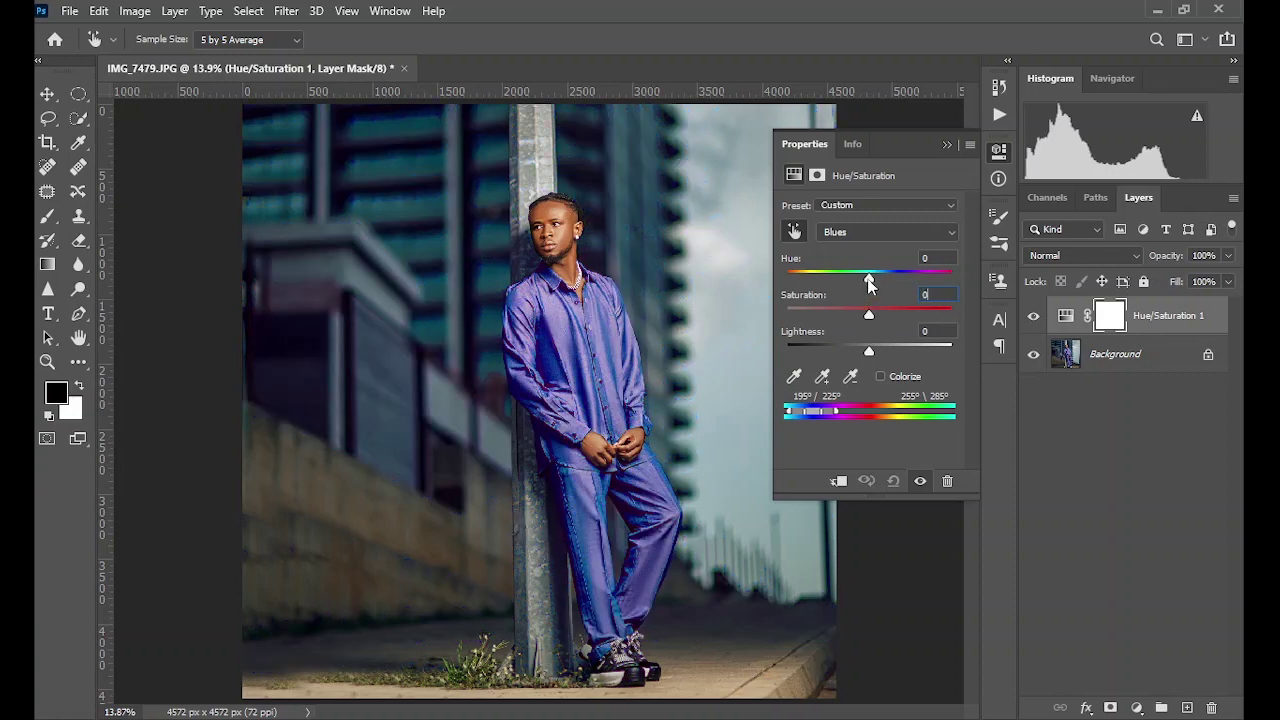
pyautogui.moveTo(866, 281)
pyautogui.mouseDown()
pyautogui.moveTo(834, 281)
pyautogui.moveTo(863, 283)
pyautogui.mouseUp()
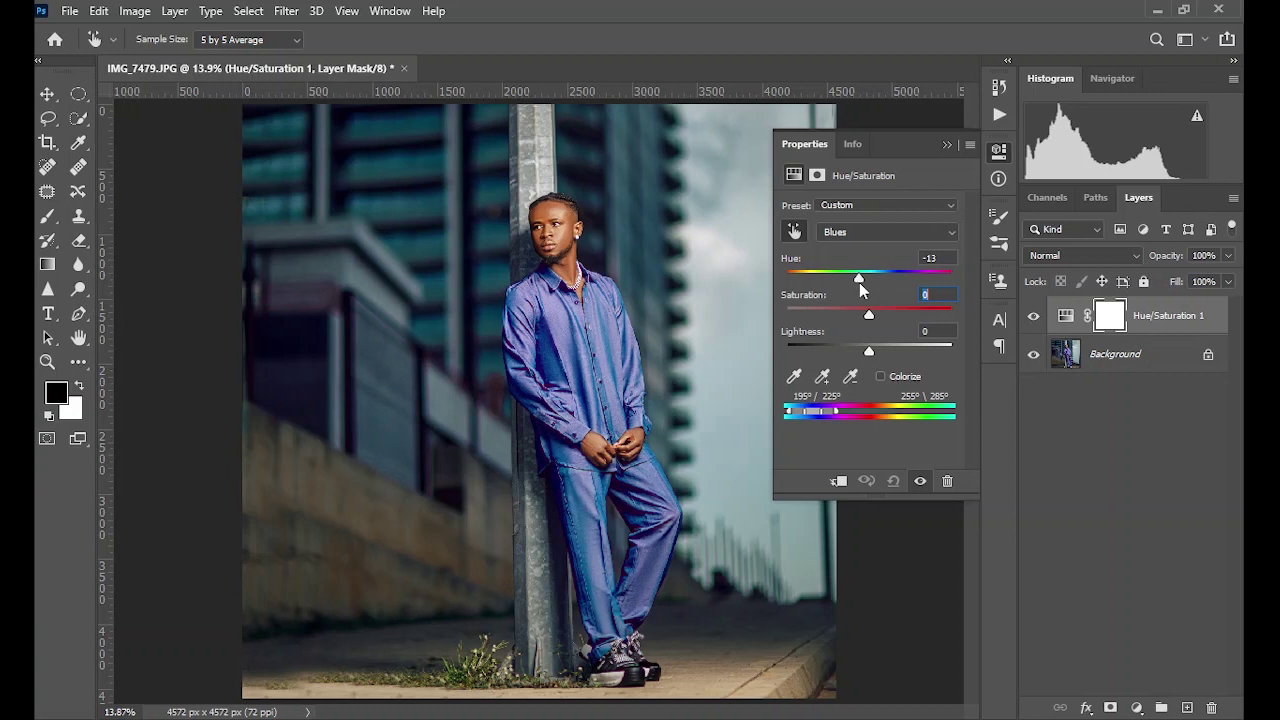
pyautogui.moveTo(868, 315)
pyautogui.mouseDown()
pyautogui.moveTo(906, 315)
pyautogui.moveTo(891, 317)
pyautogui.mouseUp()
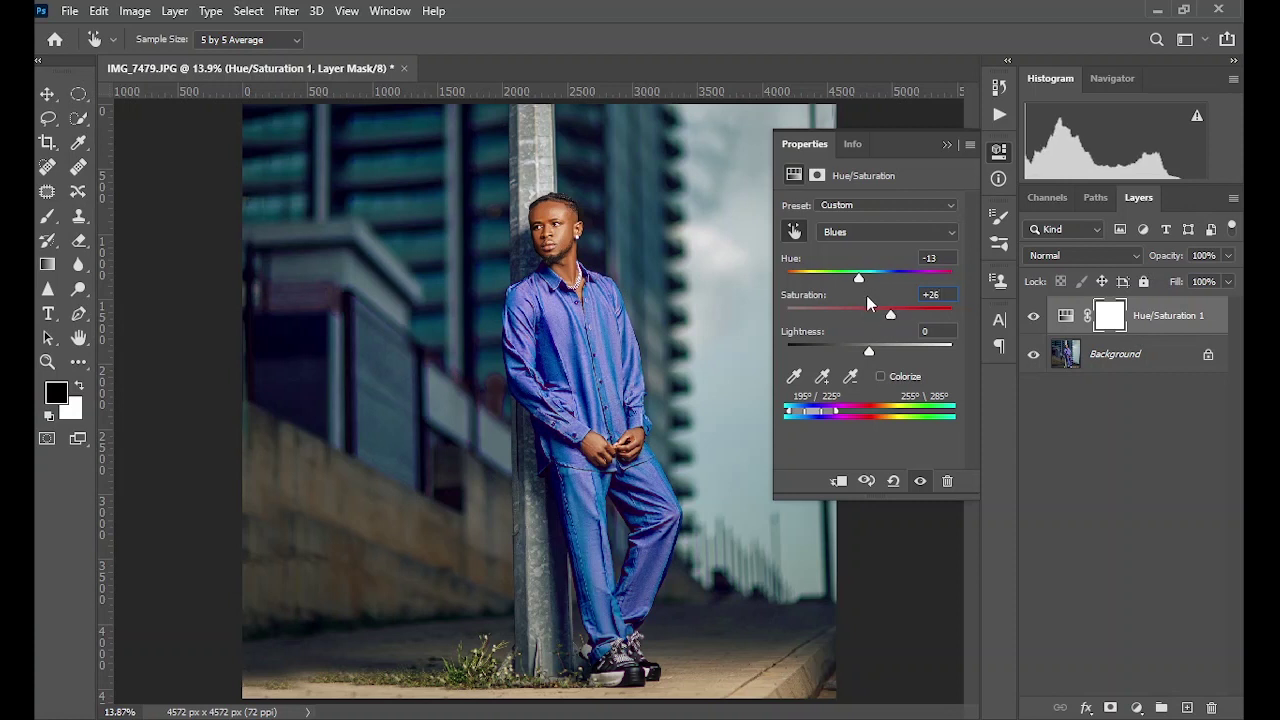
pyautogui.click(946, 145)
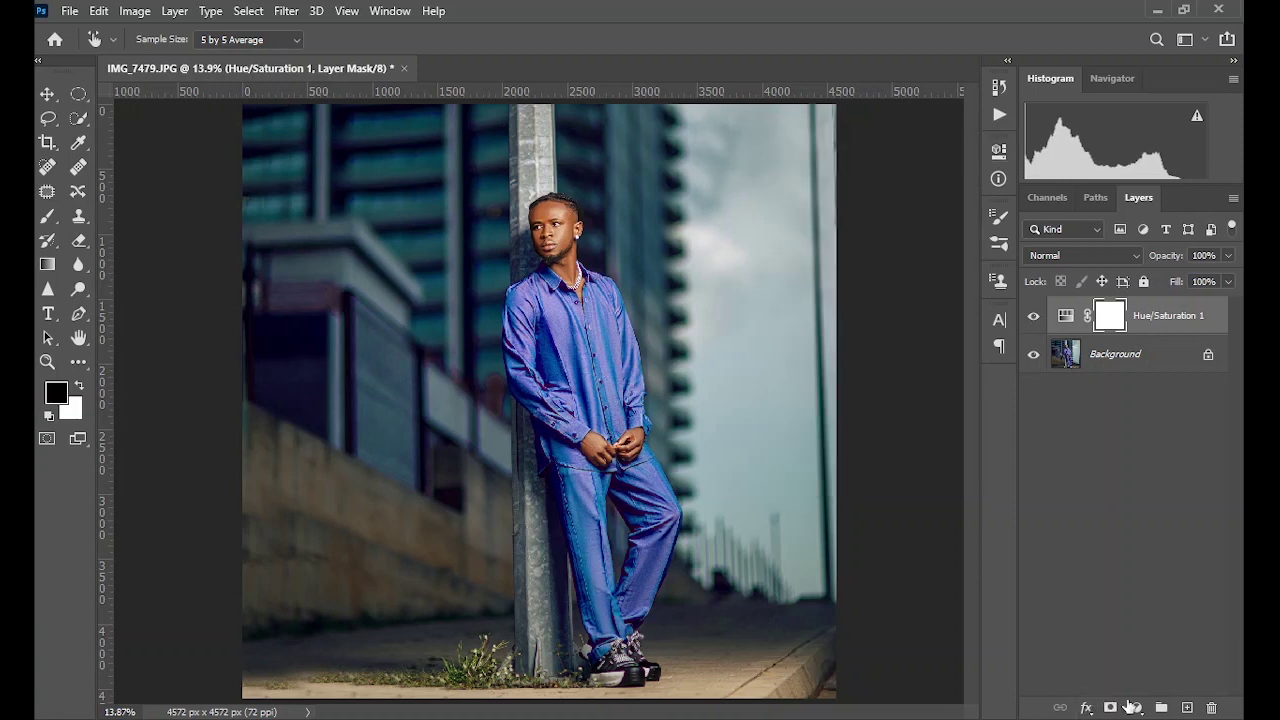
pyautogui.click(1135, 707)
# Add a second Hue/Saturation layer targeting Reds from the skin, with hue shifted to -7.
pyautogui.click(1147, 525)
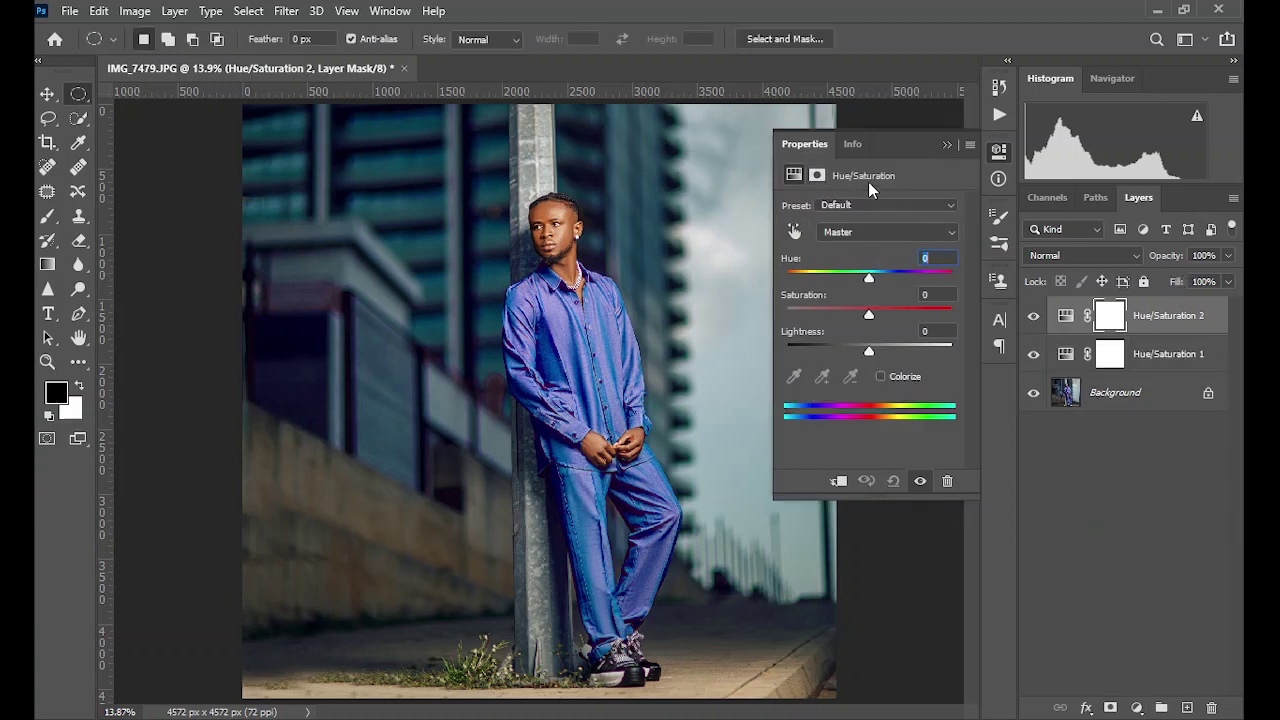
pyautogui.click(793, 231)
pyautogui.click(550, 210)
pyautogui.moveTo(868, 278); pyautogui.dragTo(863, 279)
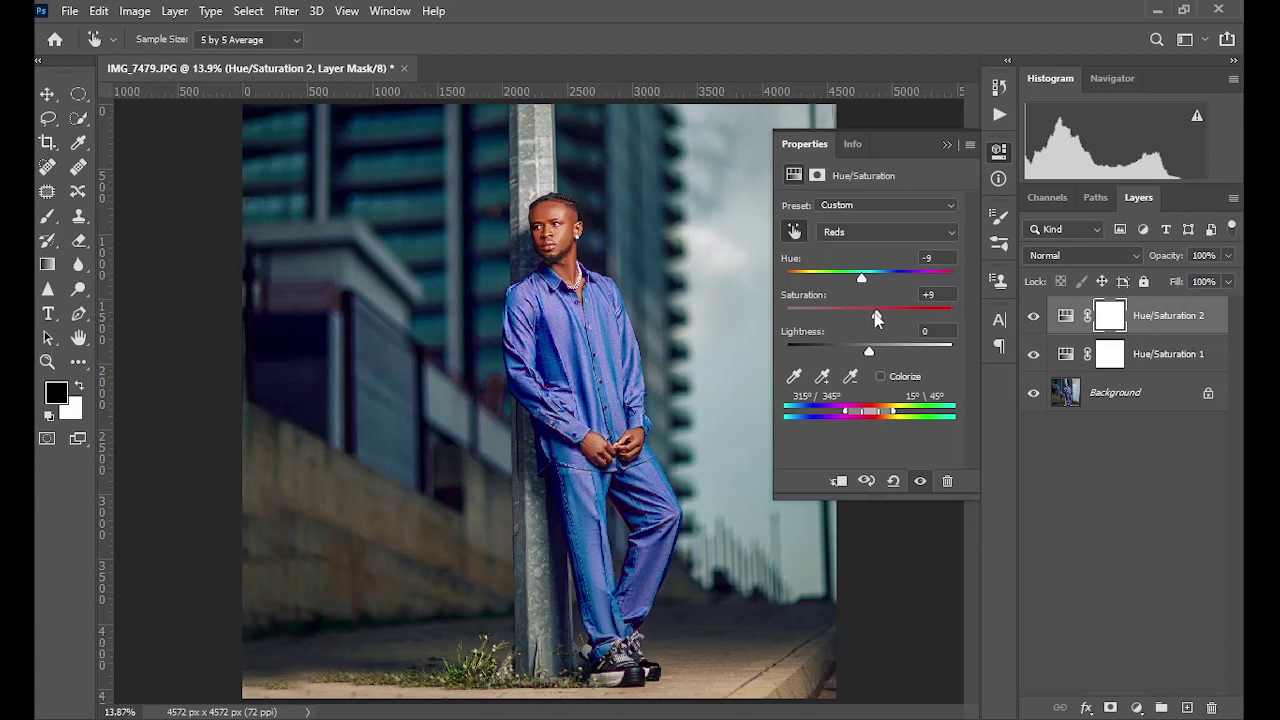
pyautogui.moveTo(863, 286); pyautogui.dragTo(868, 287)
pyautogui.click(946, 146)
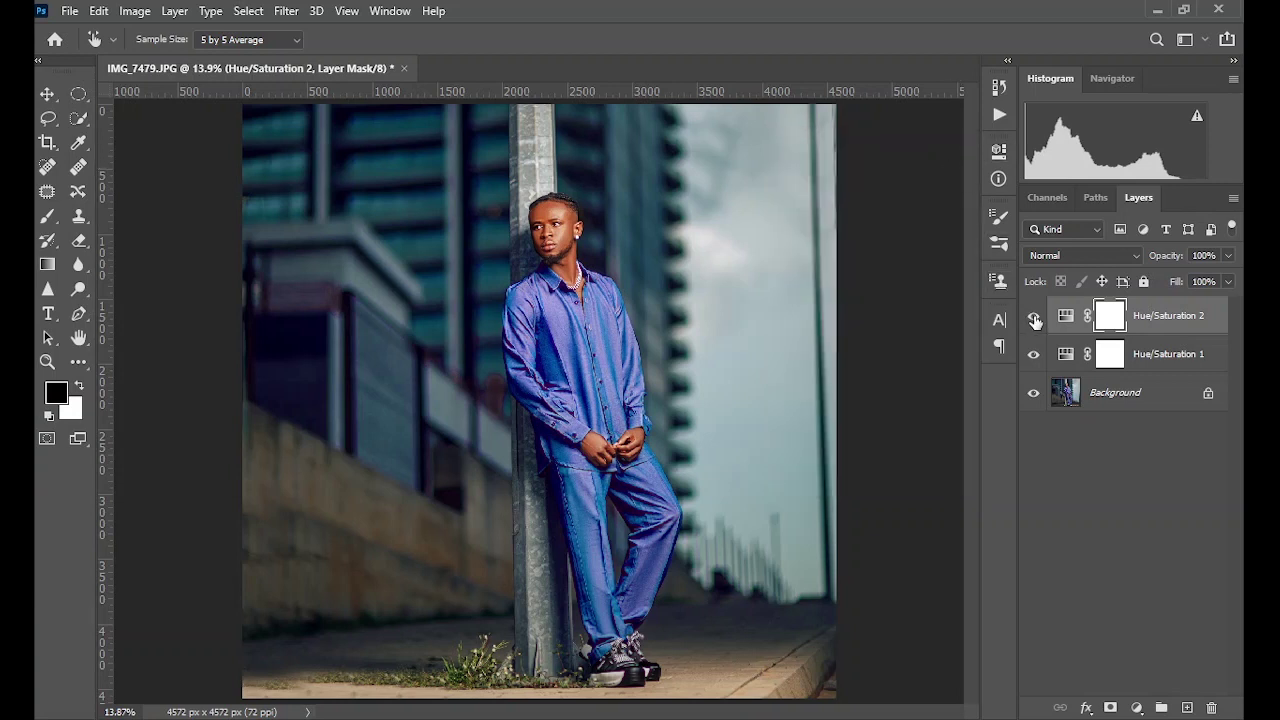
# Toggle the Hue/Saturation layers' visibility to compare the photo before and after.
pyautogui.click(1034, 318)
pyautogui.click(1034, 318)
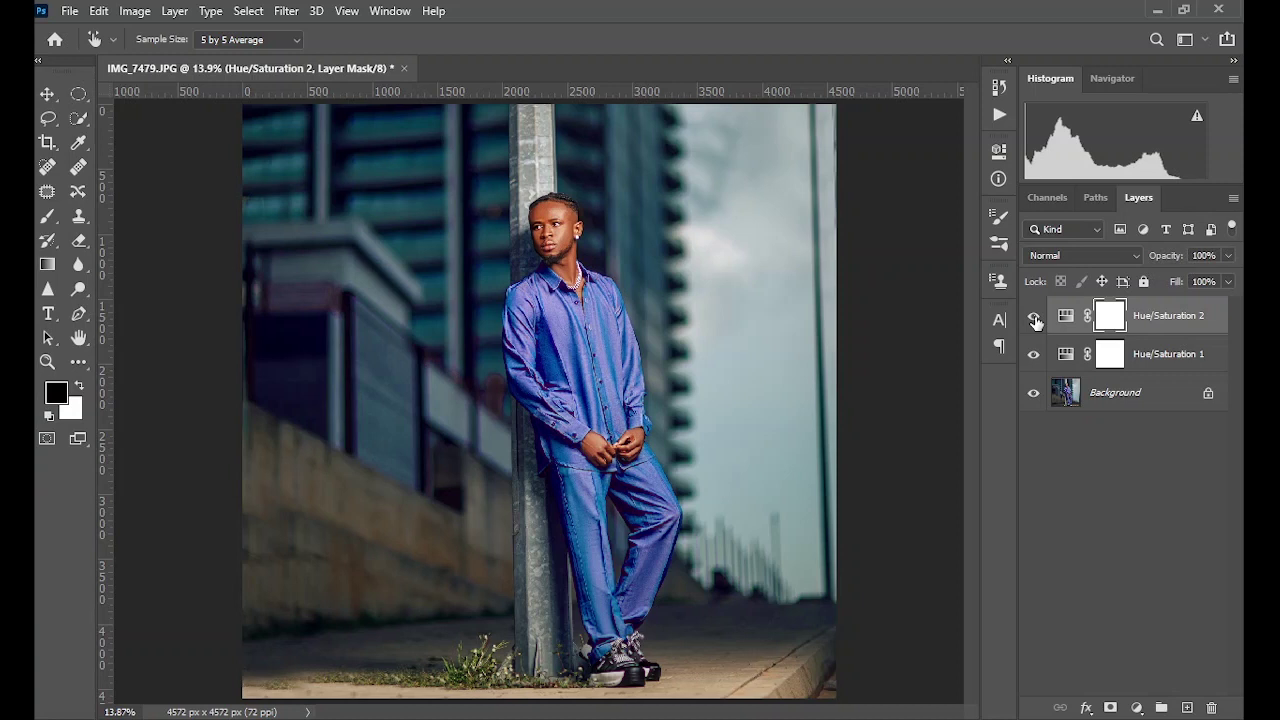
pyautogui.keyDown('alt'); pyautogui.click(1034, 395); pyautogui.keyUp('alt')
pyautogui.keyDown('alt'); pyautogui.click(1034, 395); pyautogui.keyUp('alt')
pyautogui.click(78, 93)
# Oval-select the man, add a darkening Curves layer, and invert its mask to darken the surroundings.
pyautogui.moveTo(466, 169); pyautogui.dragTo(697, 500)
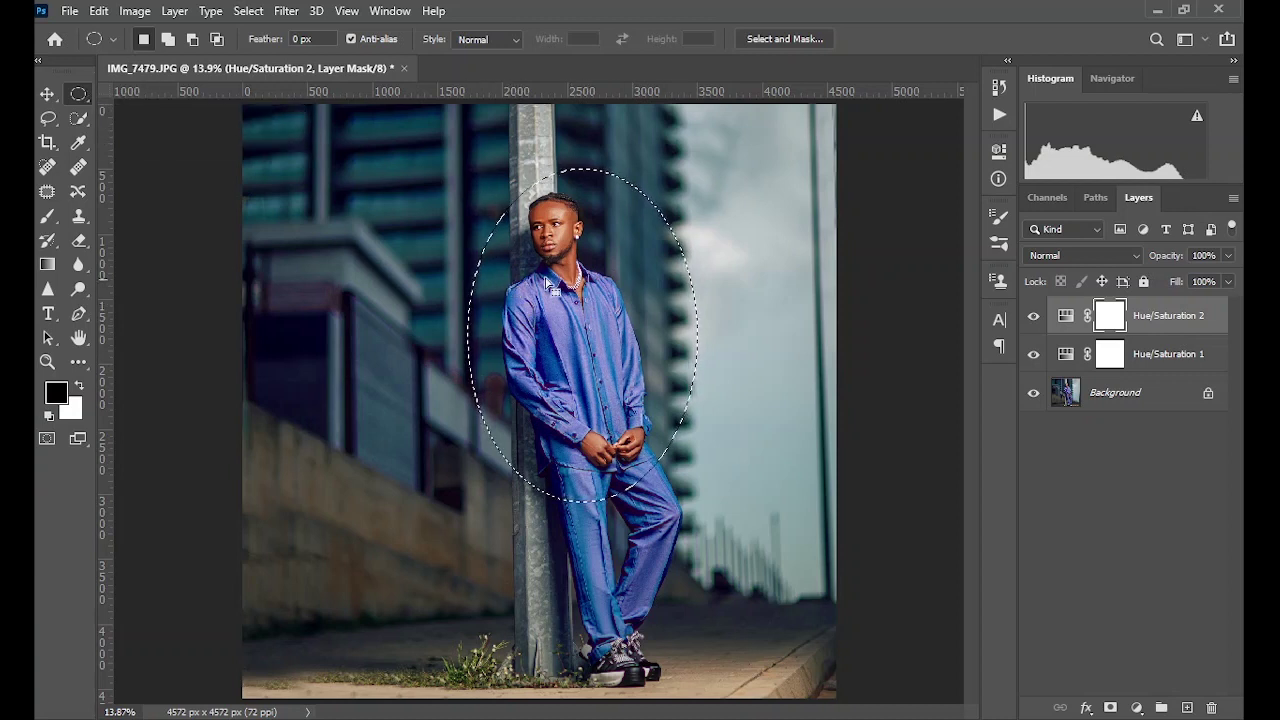
pyautogui.click(1136, 707)
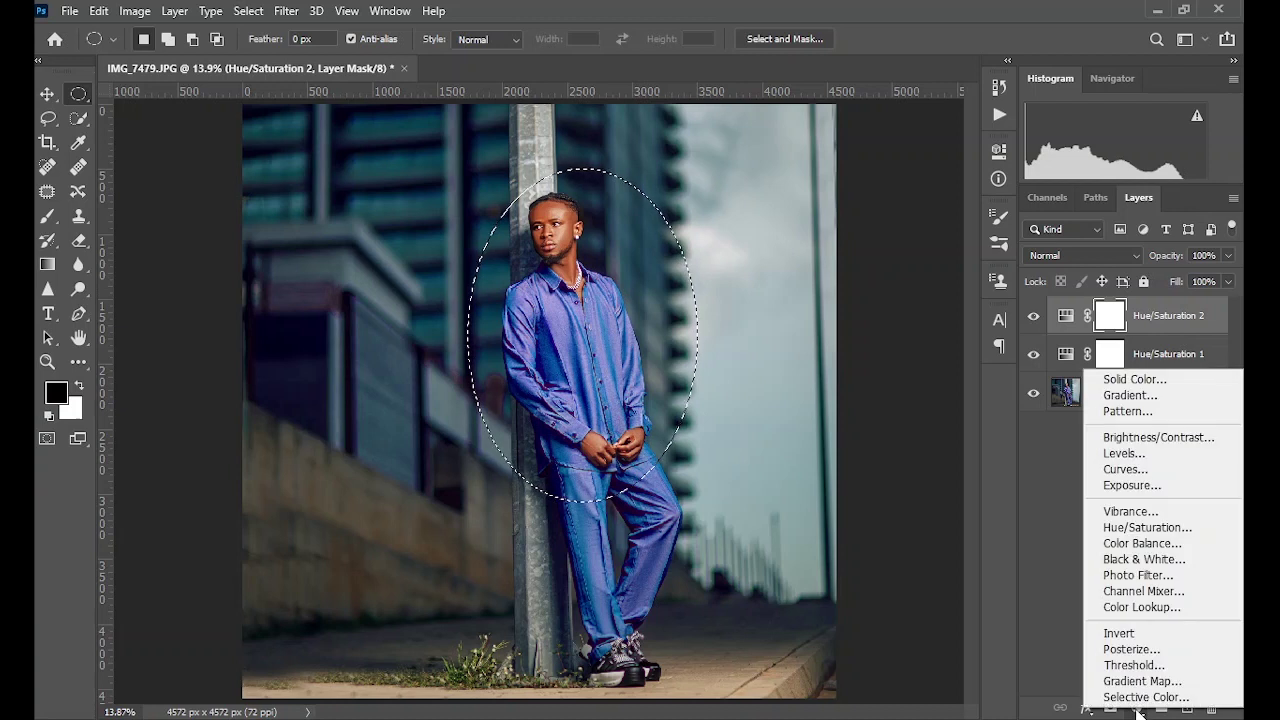
pyautogui.click(1140, 469)
pyautogui.moveTo(895, 306); pyautogui.dragTo(903, 319)
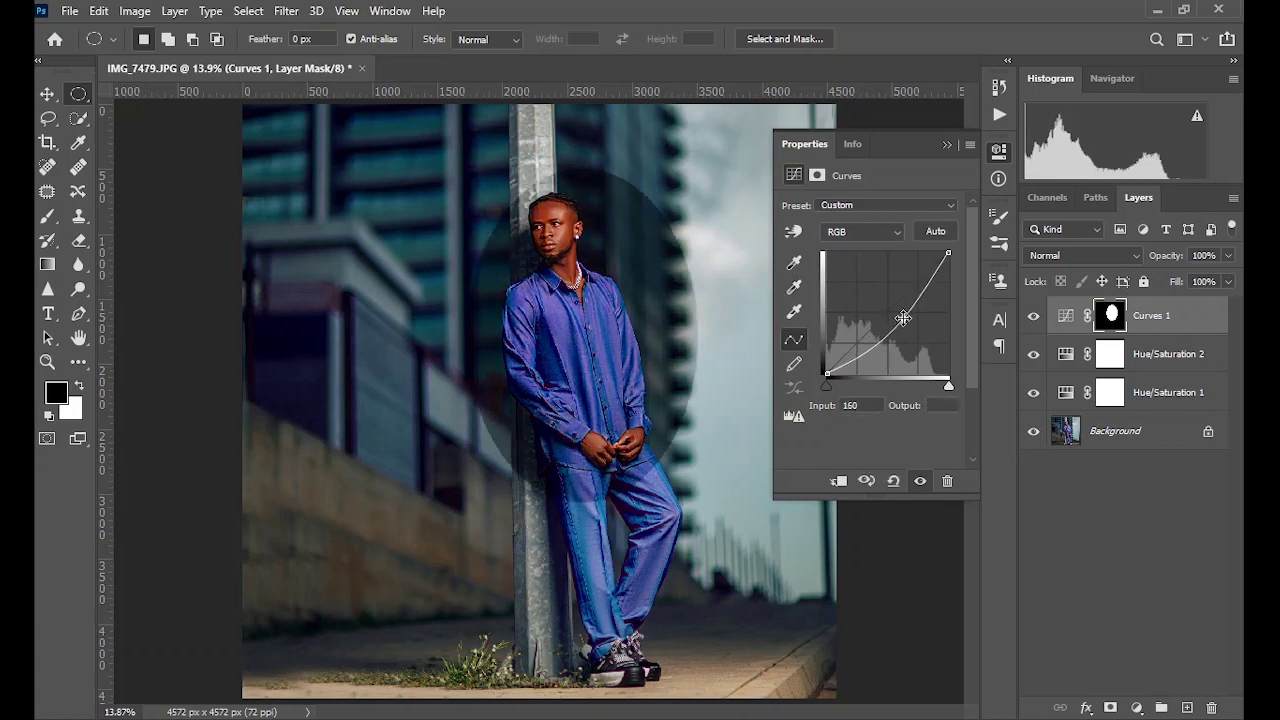
pyautogui.click(947, 145)
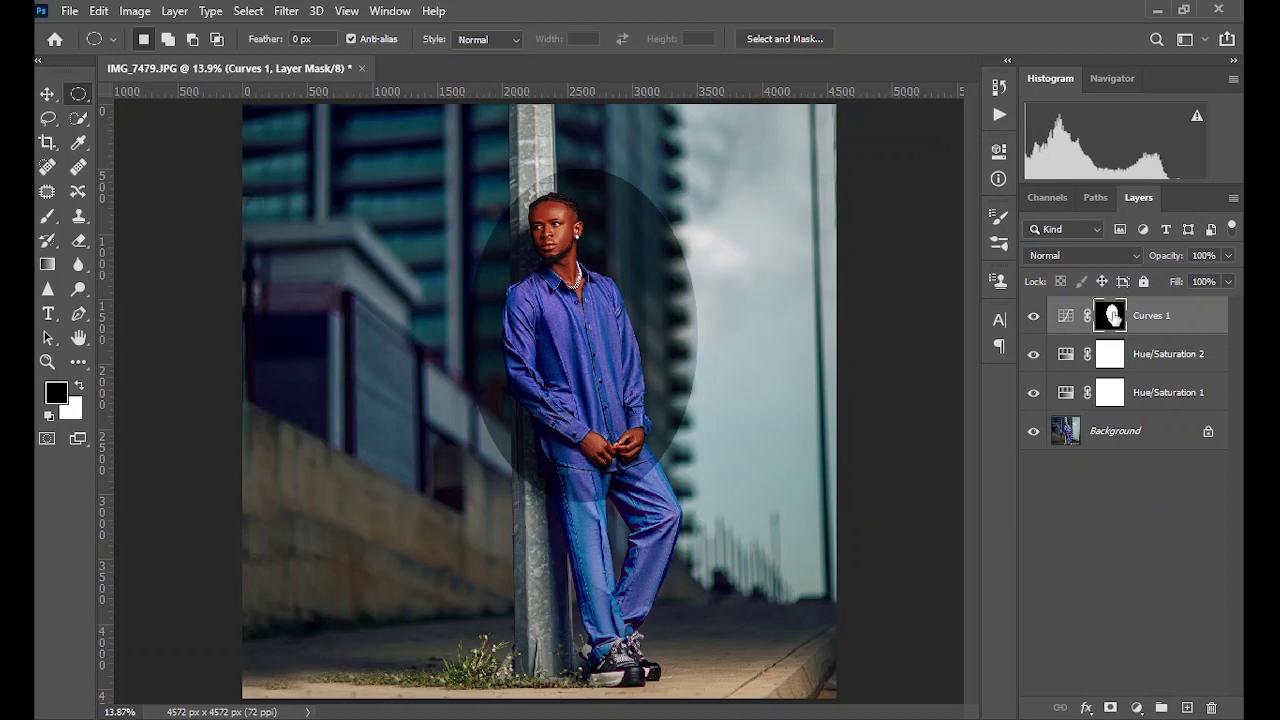
pyautogui.moveTo(1113, 315); pyautogui.dragTo(1115, 318)
pyautogui.hotkey('ctrl', 'i')
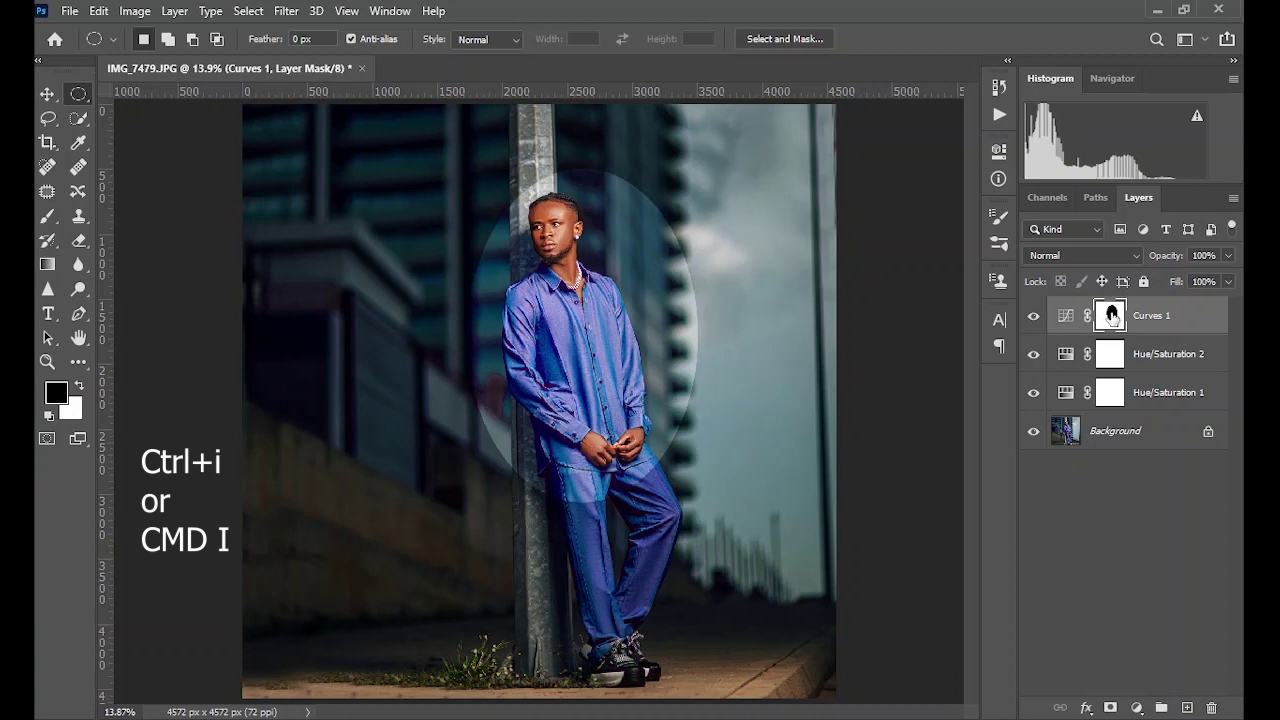
# Feather the Curves 1 ellipse mask to about 120 px.
pyautogui.click(998, 182)
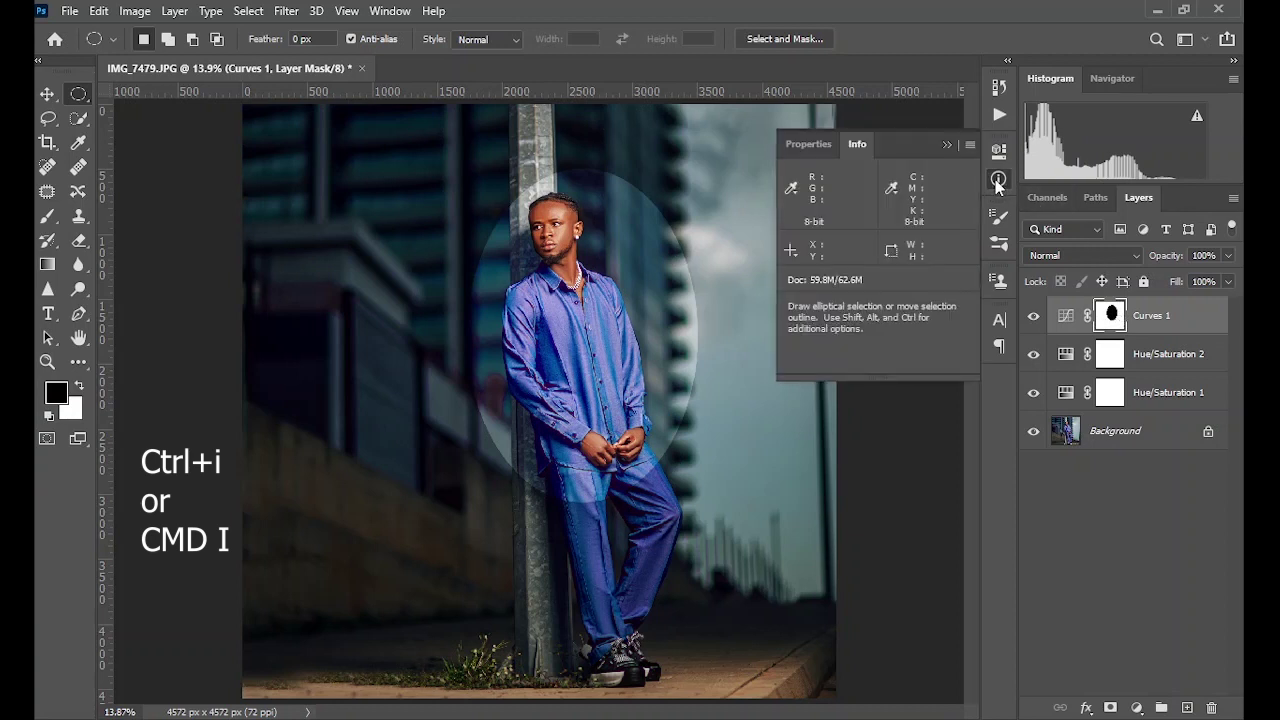
pyautogui.click(806, 143)
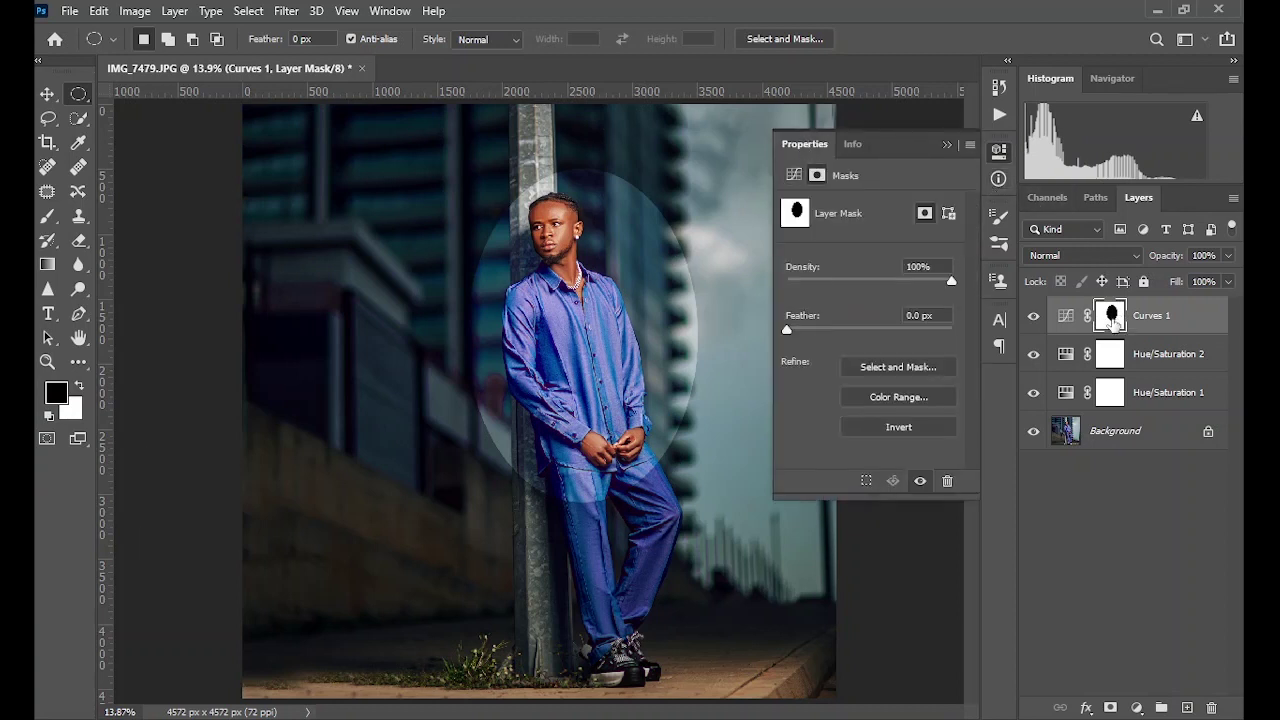
pyautogui.click(1056, 325)
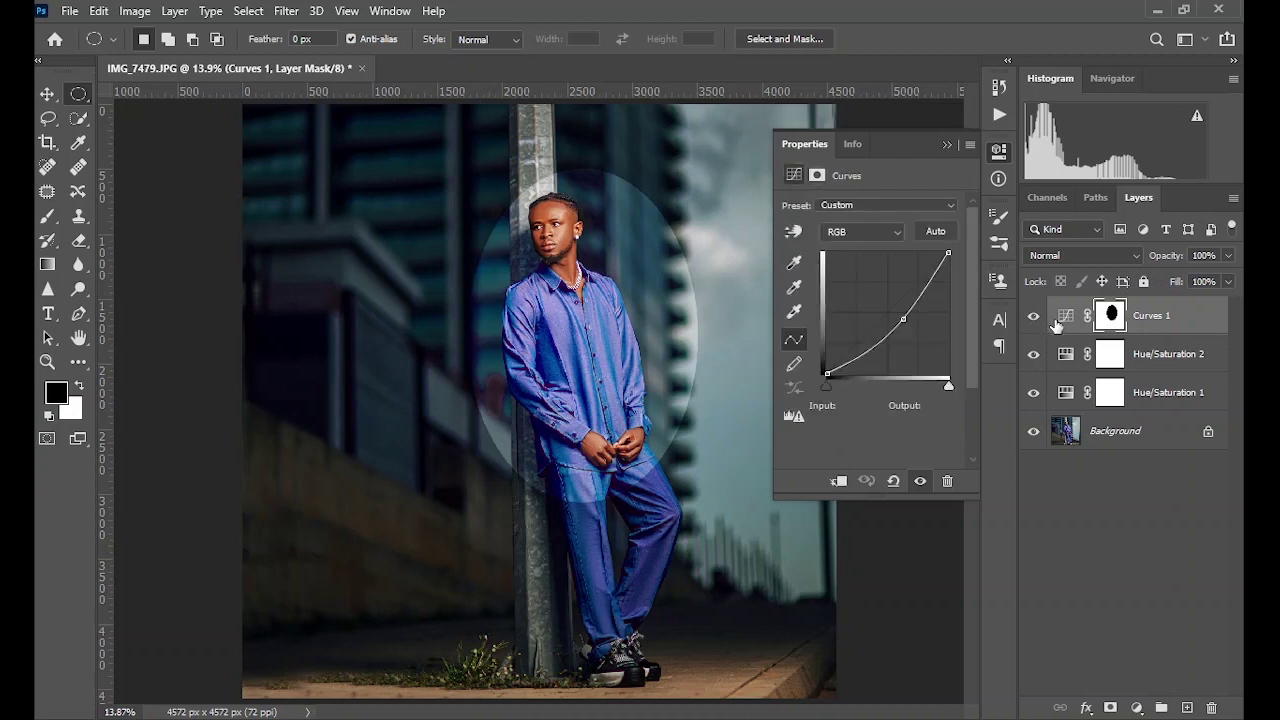
pyautogui.click(1110, 317)
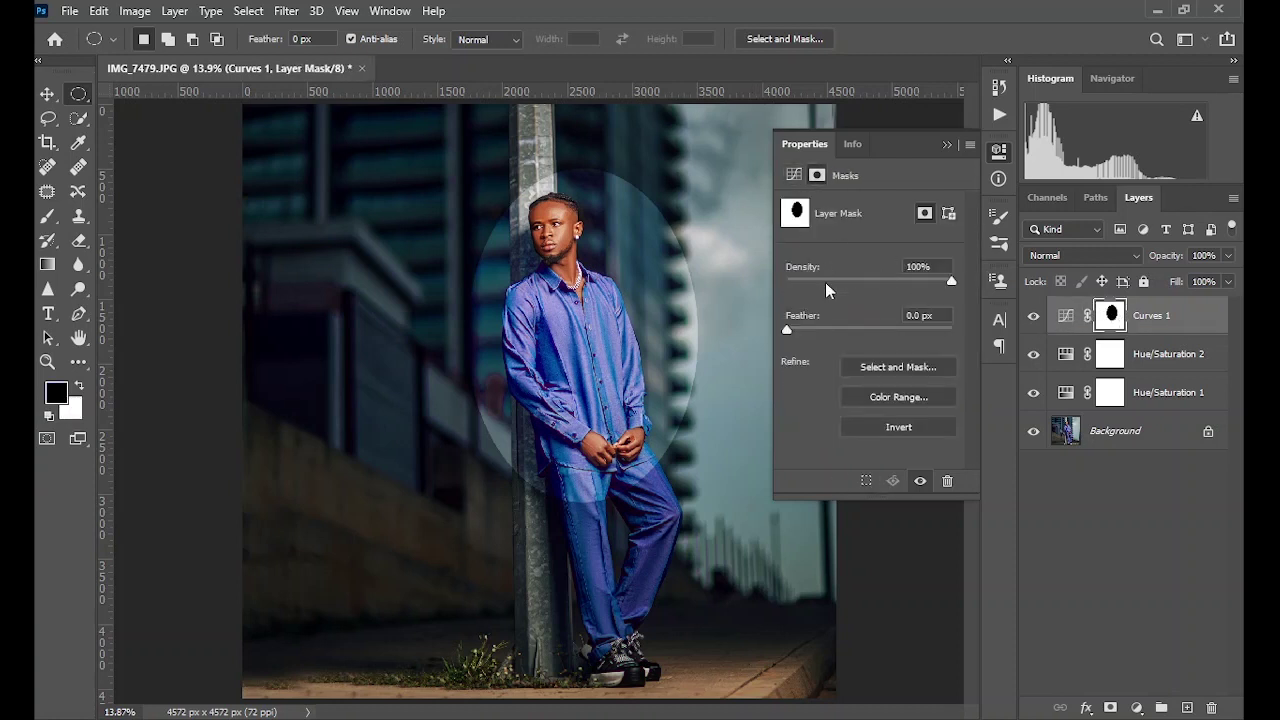
pyautogui.moveTo(790, 331); pyautogui.dragTo(891, 330)
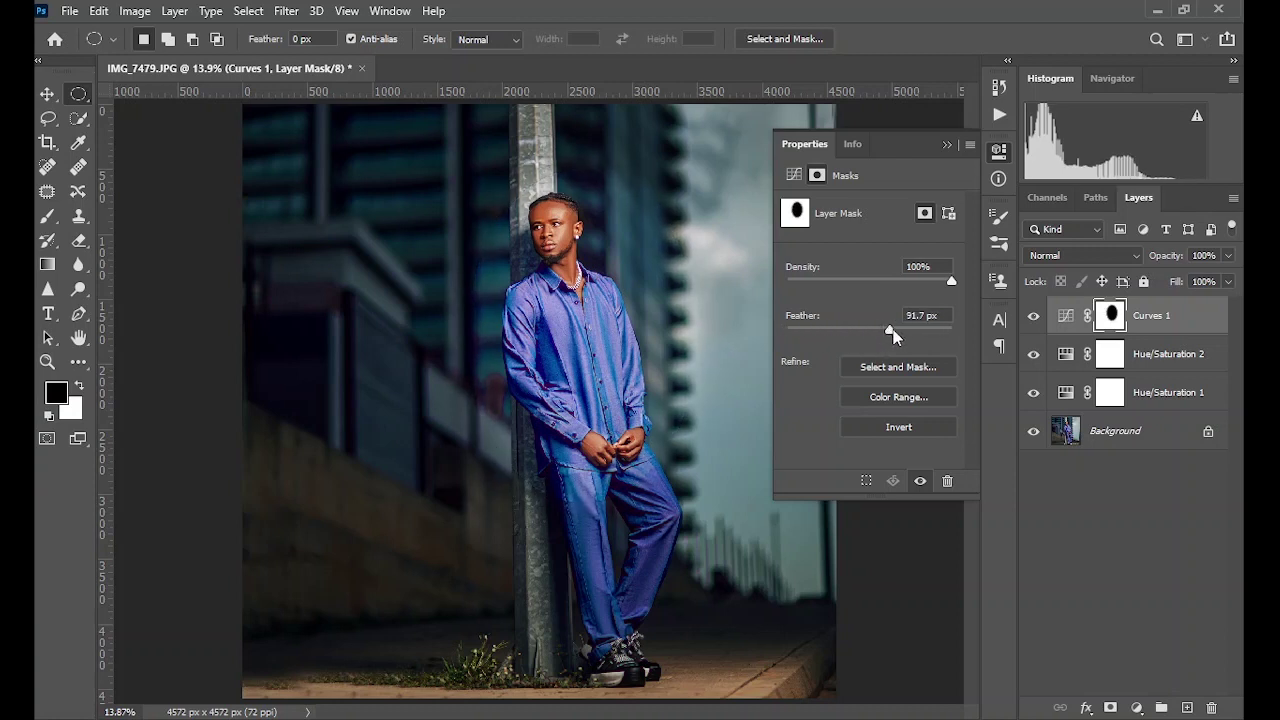
pyautogui.click(946, 146)
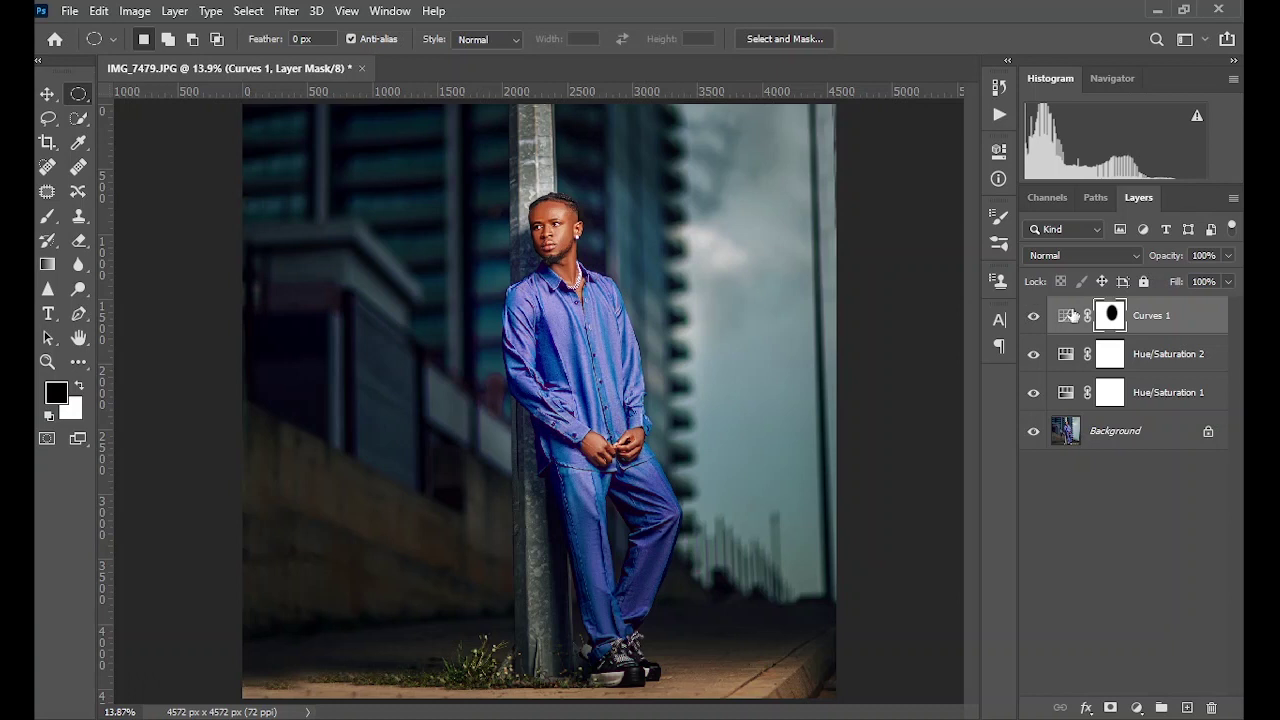
# Set Curves 1 opacity to 71%, compare it on and off, and stamp visible layers.
pyautogui.click(1033, 317)
pyautogui.click(1033, 318)
pyautogui.click(1152, 260)
pyautogui.click(1064, 316)
pyautogui.doubleClick(1066, 318)
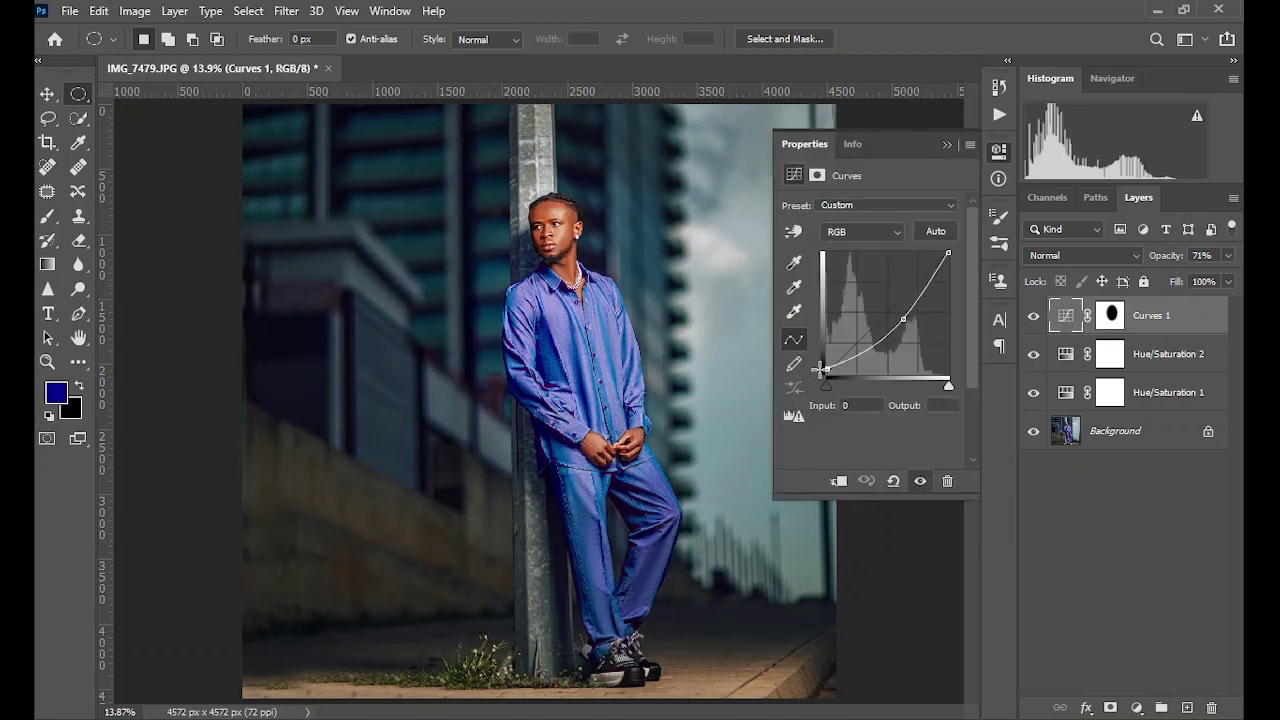
pyautogui.click(947, 146)
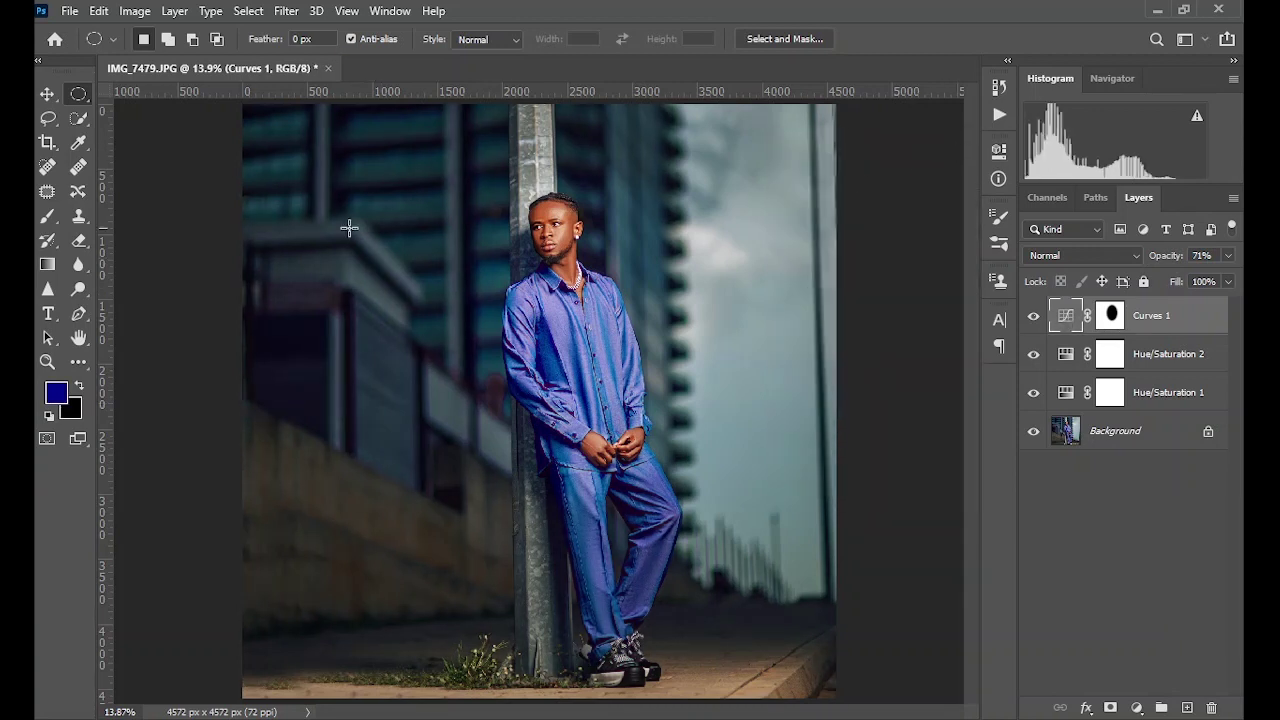
pyautogui.click(1034, 316)
pyautogui.click(1034, 316)
pyautogui.hotkey('ctrl', 'shift', 'alt', 'e')
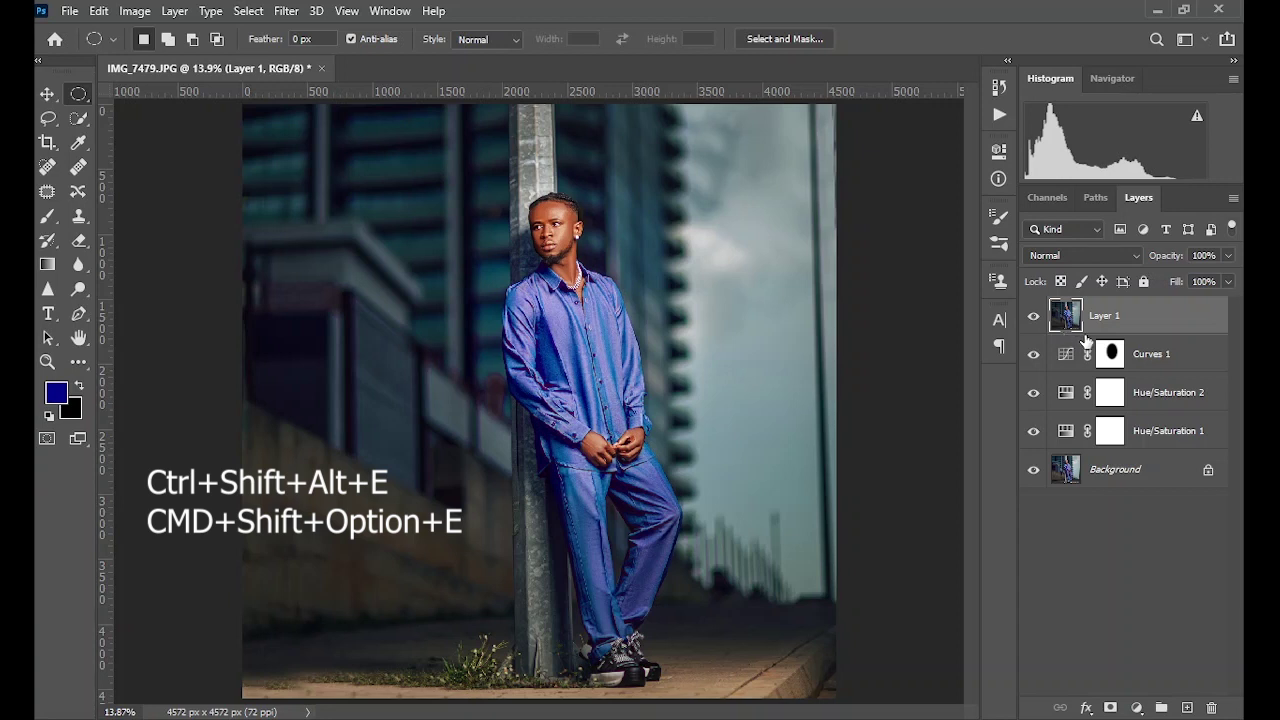
# Convert the stamped layer to a smart object and rename it 'one click grade'.
pyautogui.rightClick(1136, 320)
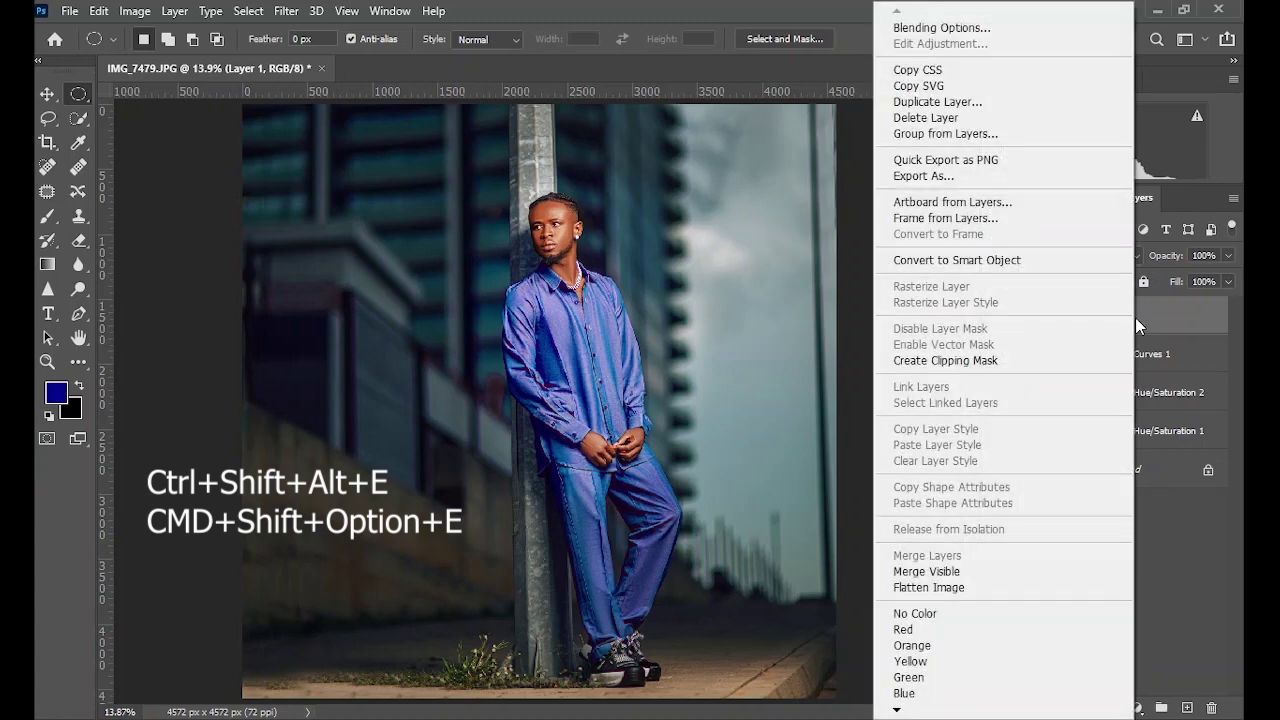
pyautogui.click(1010, 260)
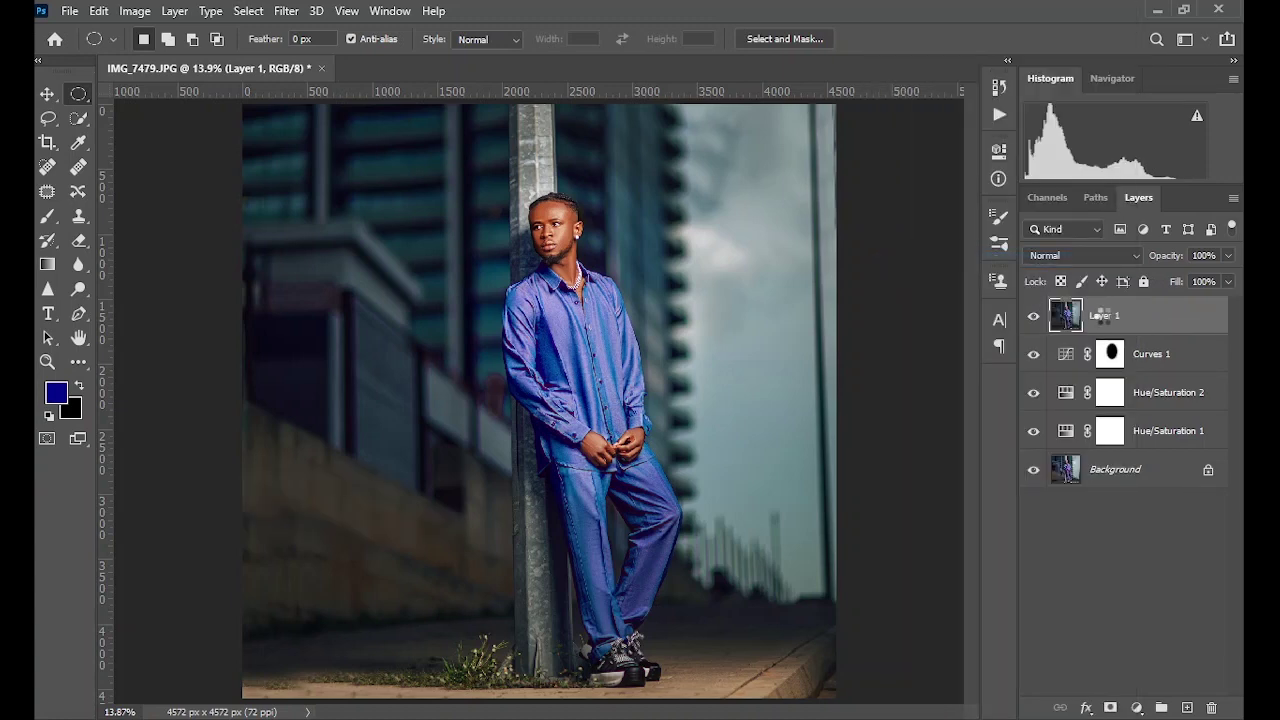
pyautogui.doubleClick(1105, 316)
pyautogui.write('one click grade')
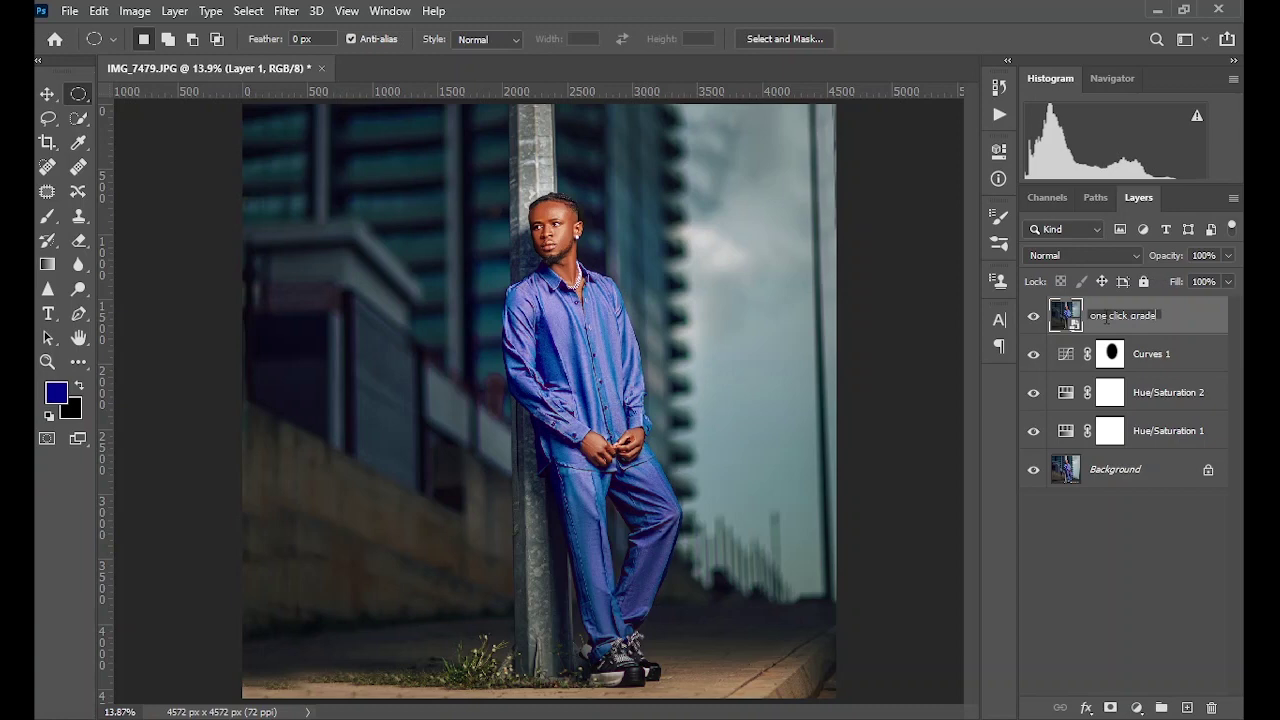
pyautogui.press('Return')
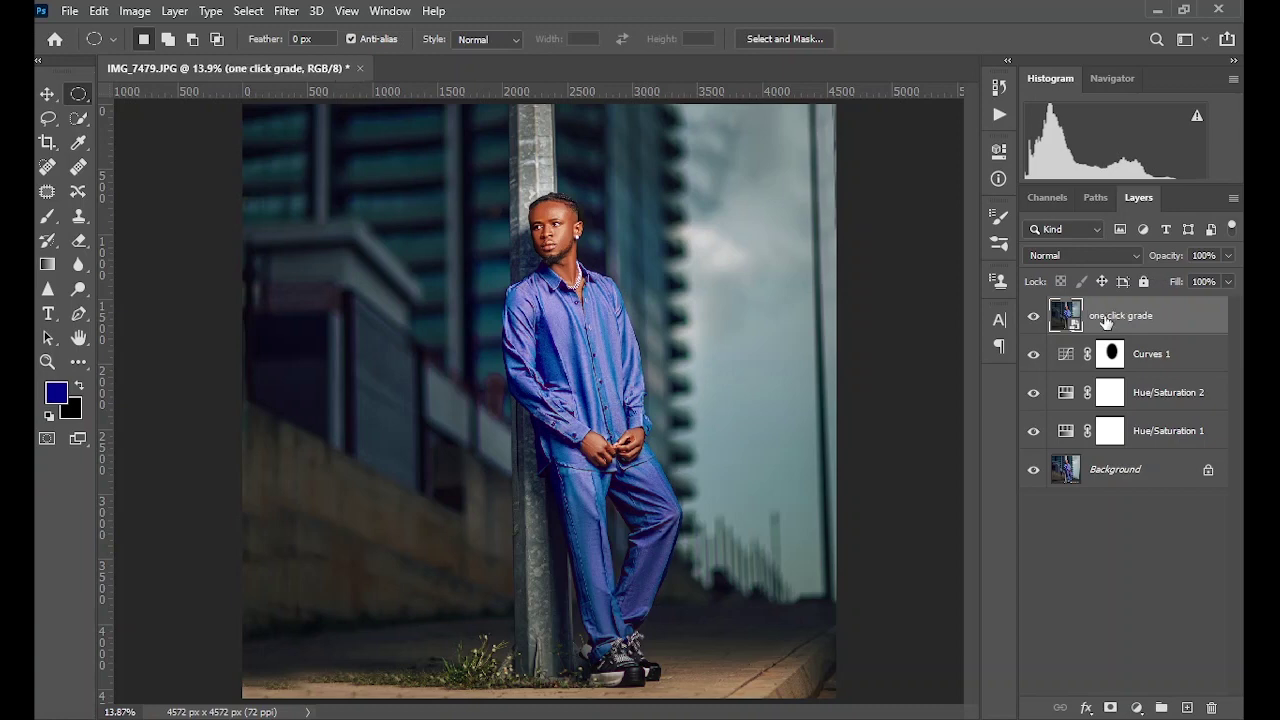
# Open the Camera Raw Filter and load the 'My personal favorite.xmp' settings.
pyautogui.click(288, 12)
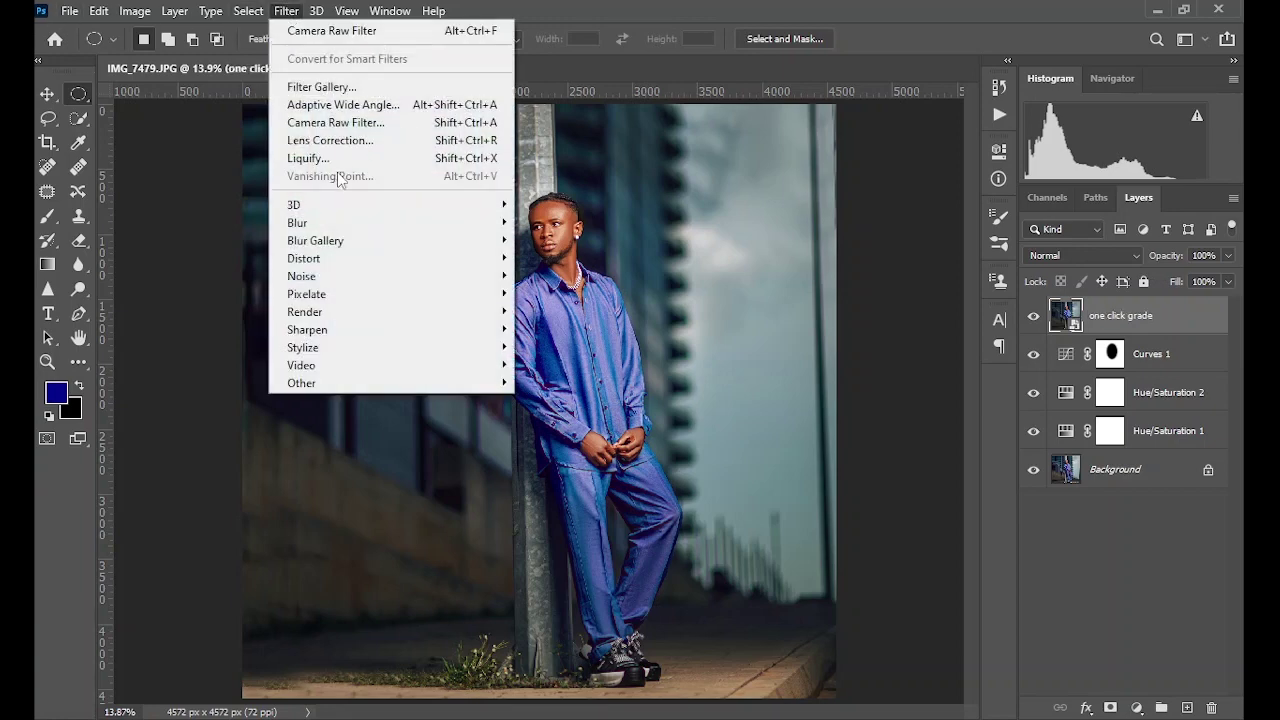
pyautogui.click(343, 123)
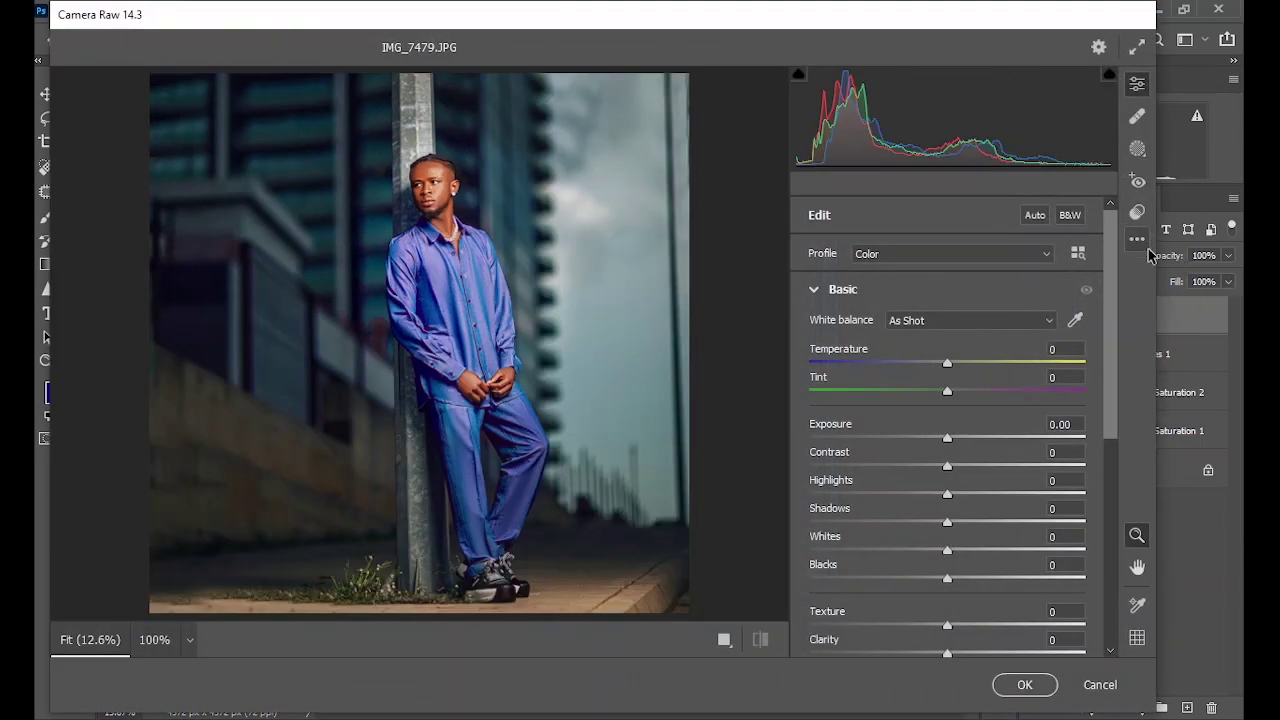
pyautogui.click(1138, 240)
pyautogui.click(1063, 456)
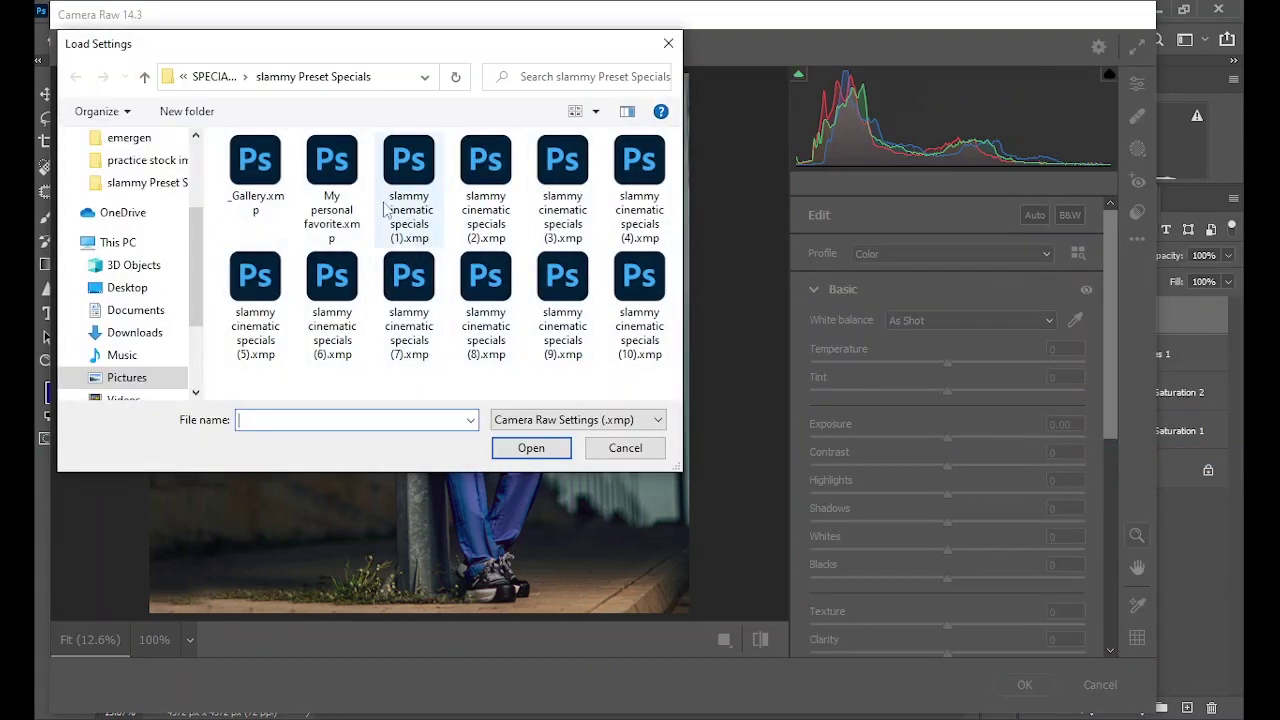
pyautogui.click(332, 170)
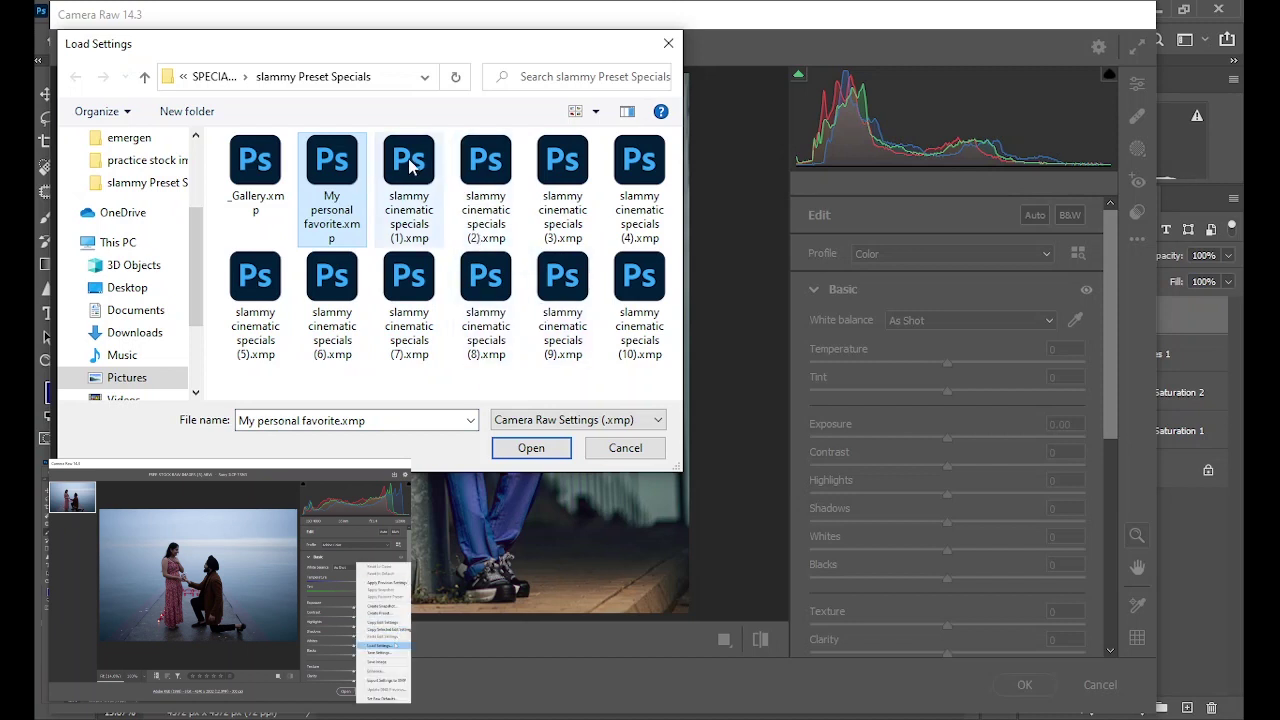
pyautogui.click(531, 447)
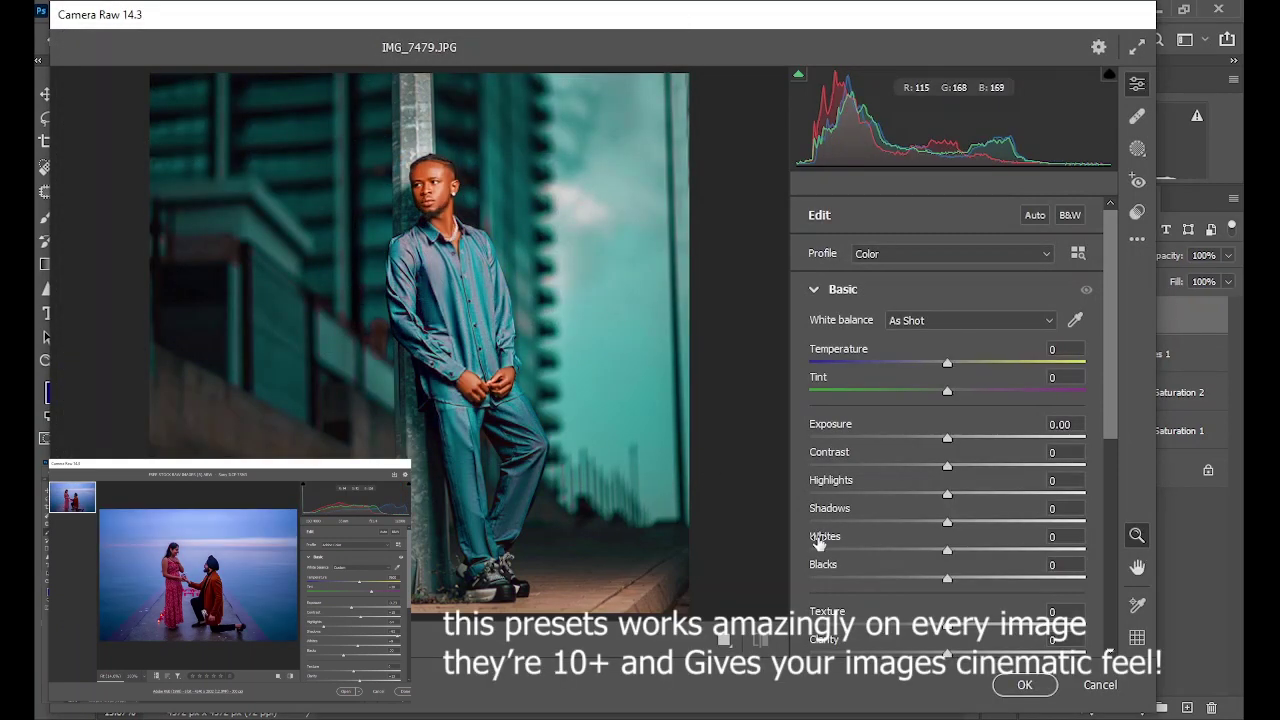
# Apply the Camera Raw grade, set 'one click grade' to 55% opacity, and compare with the original.
pyautogui.click(1024, 684)
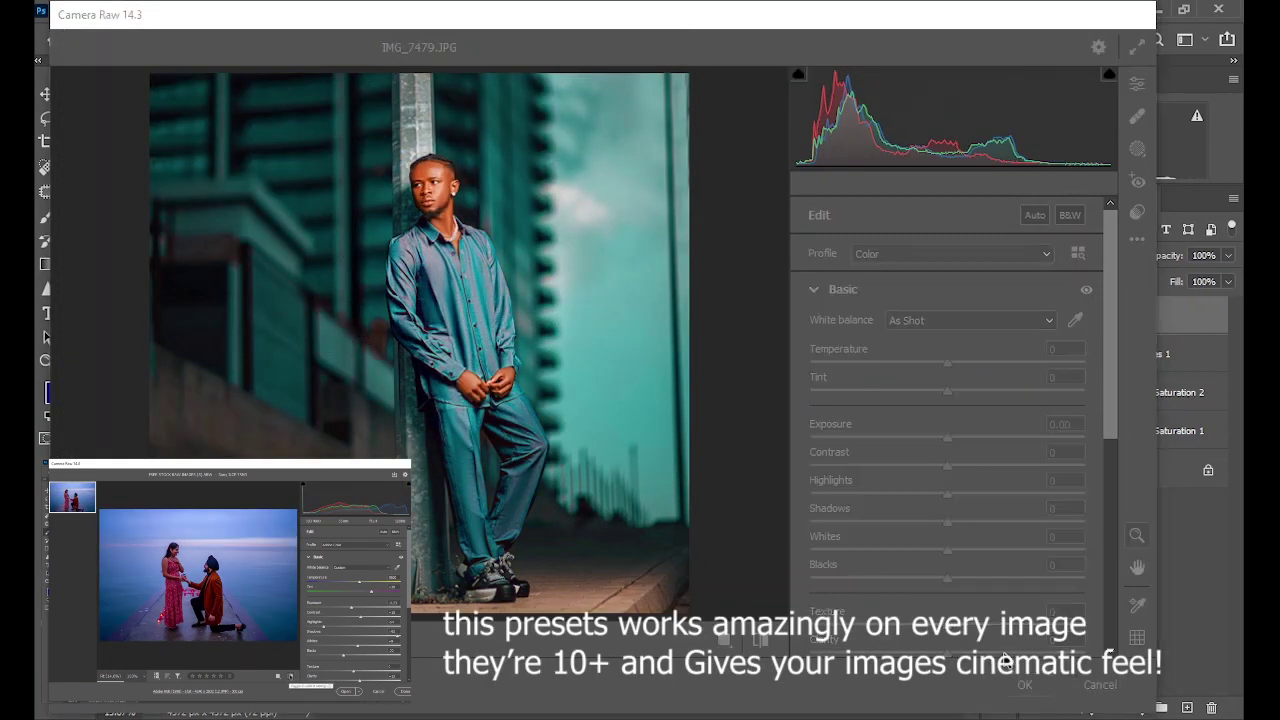
pyautogui.moveTo(1166, 257); pyautogui.dragTo(1159, 264)
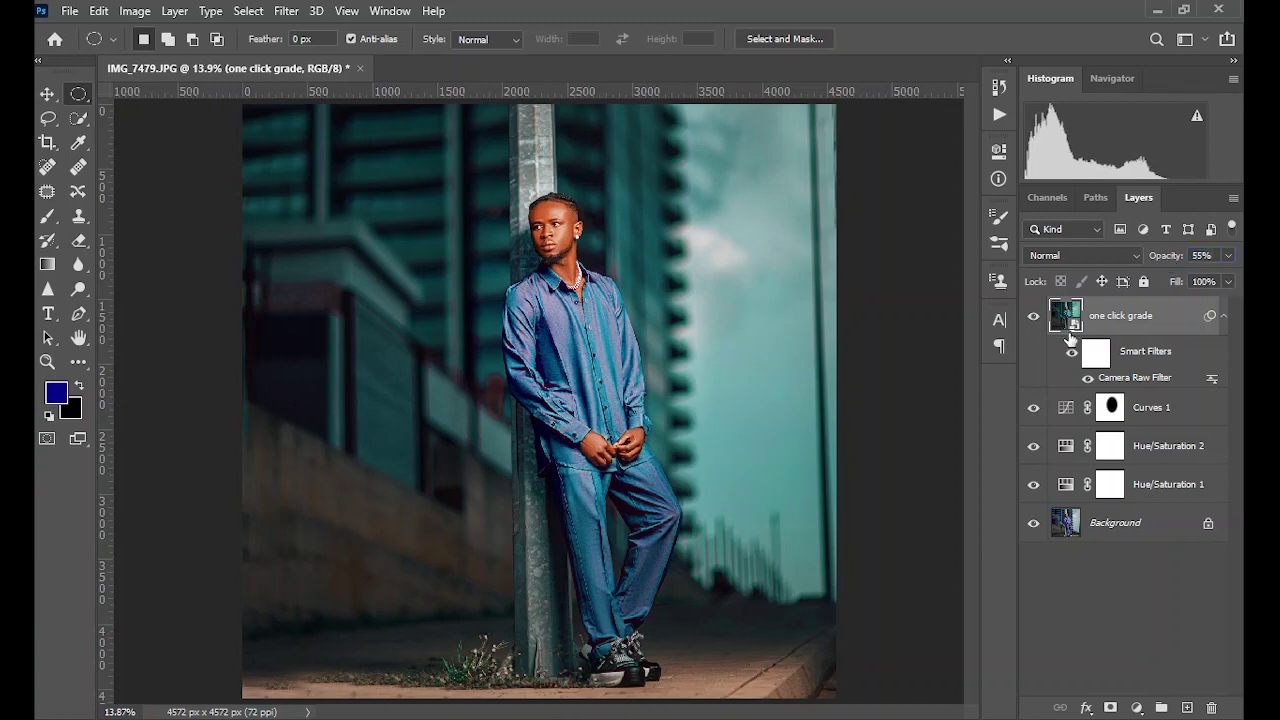
pyautogui.click(1032, 320)
pyautogui.keyDown('alt'); pyautogui.click(1033, 527); pyautogui.keyUp('alt')
pyautogui.keyDown('alt'); pyautogui.click(1033, 527); pyautogui.keyUp('alt')
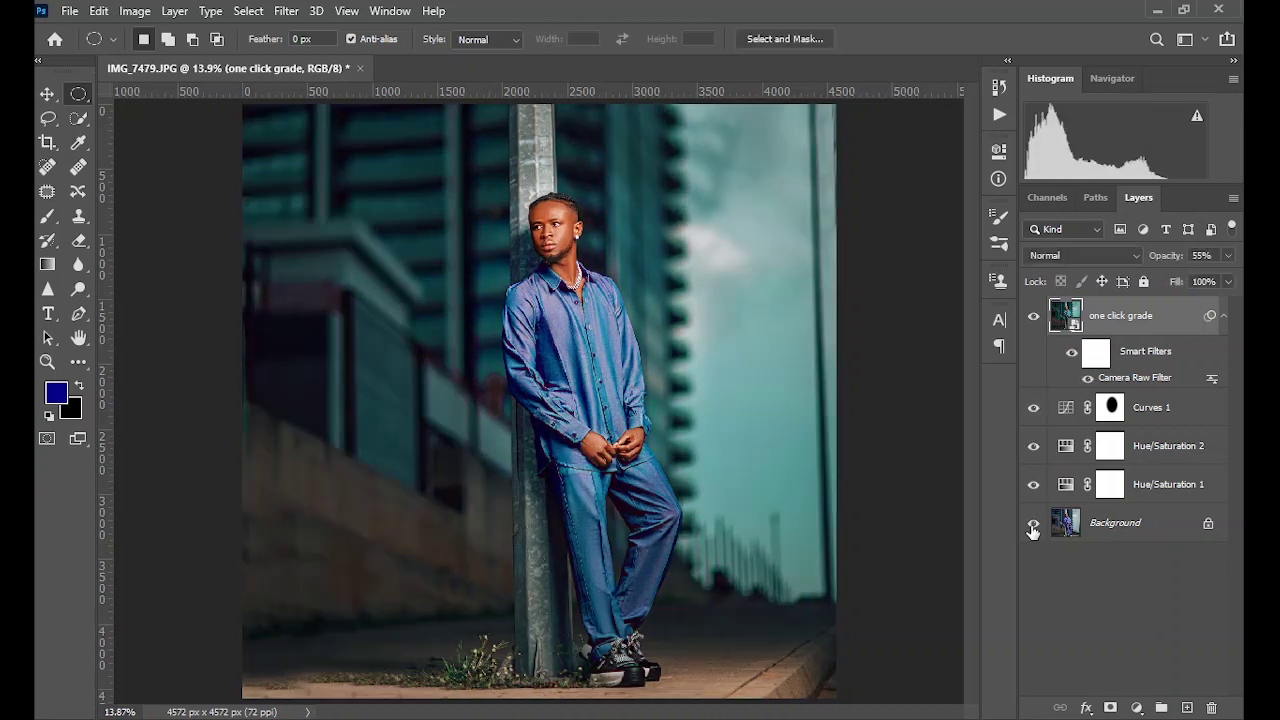